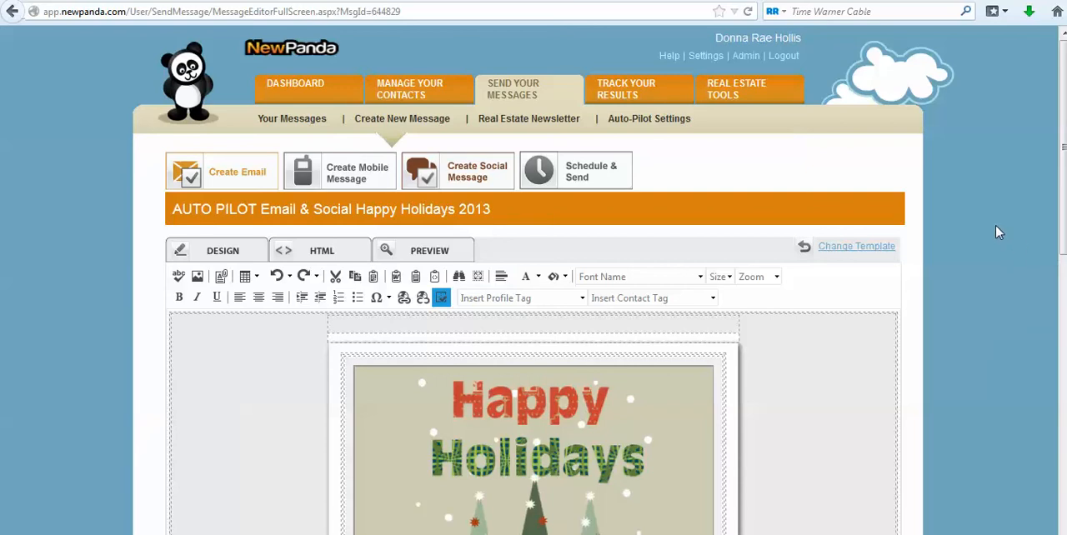
Review the holiday email's body and signature, and save the design to continue to the email details.
mouse_move(1062, 176)
left_mouse_down()
mouse_move(1041, 393)
mouse_move(1046, 461)
left_mouse_up()
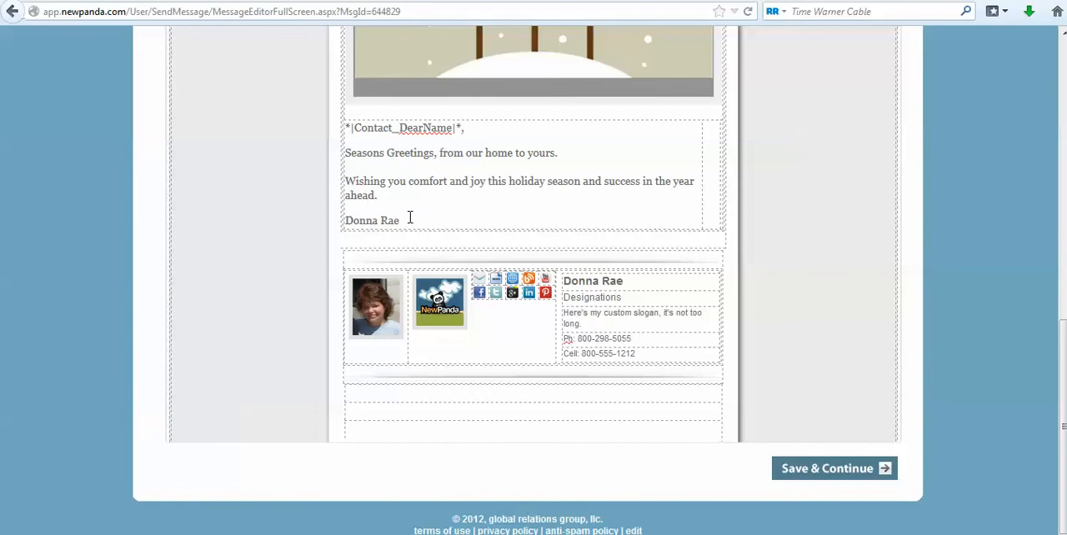
left_click_drag(408, 219, 348, 220)
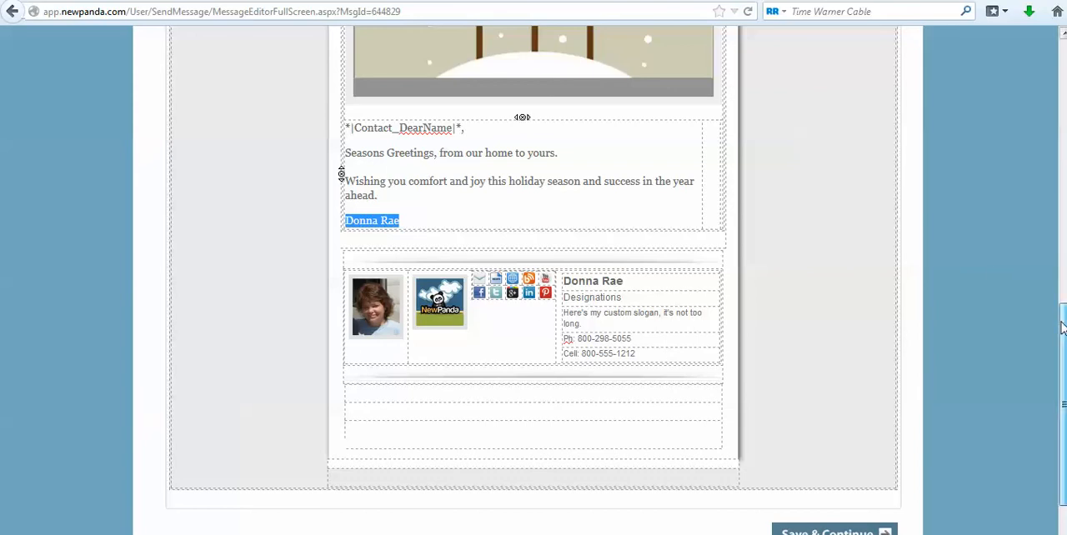
scroll(1040, 438, "down", 1)
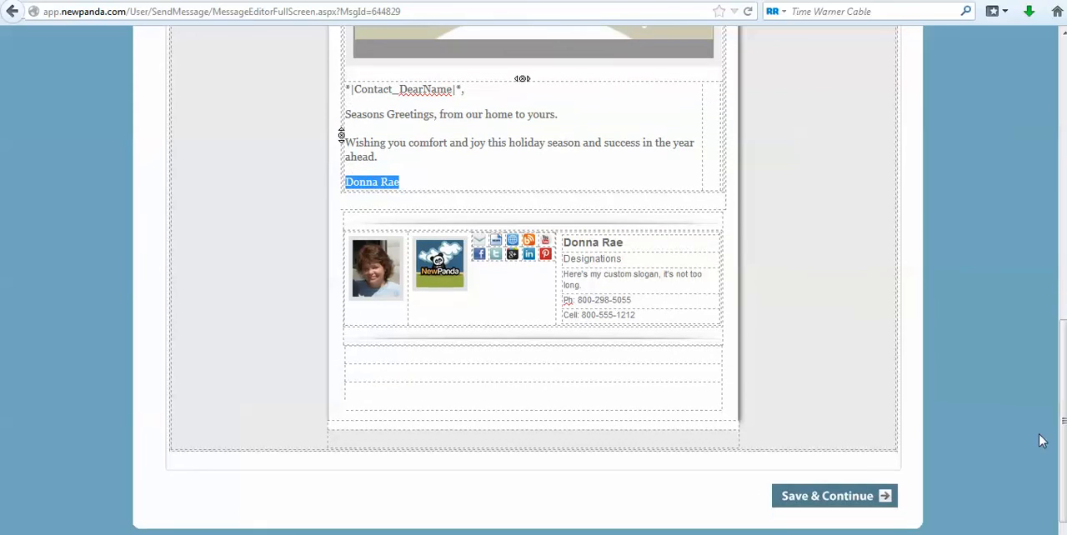
left_click(797, 498)
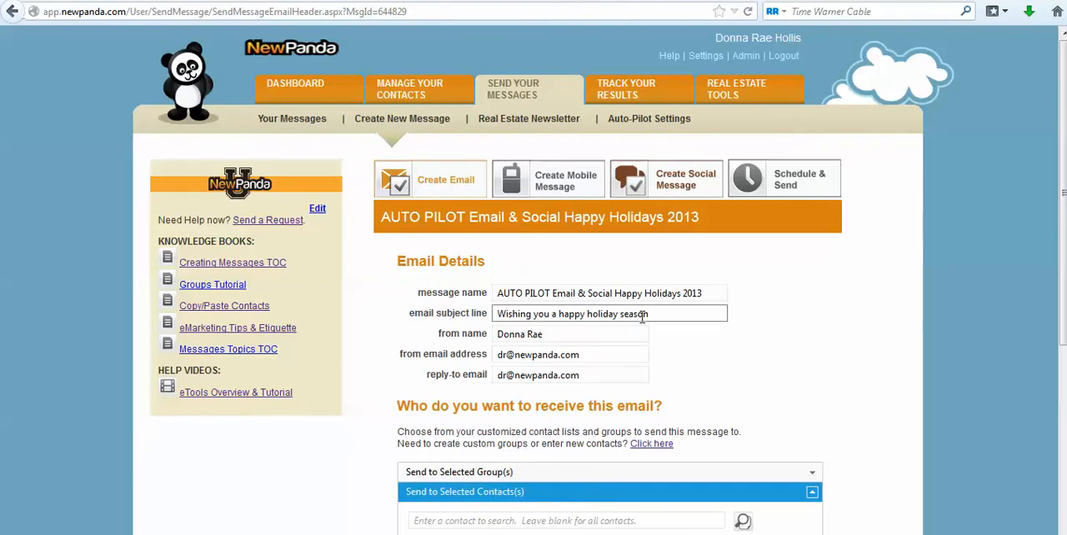
Examine the message name and the email subject line in the email details.
left_click_drag(713, 293, 492, 293)
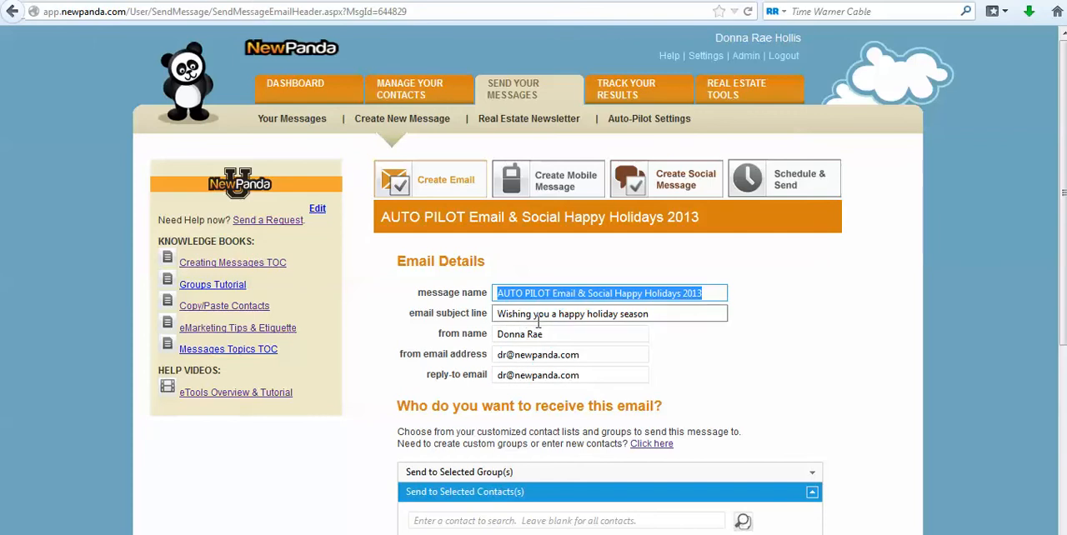
left_click(706, 317)
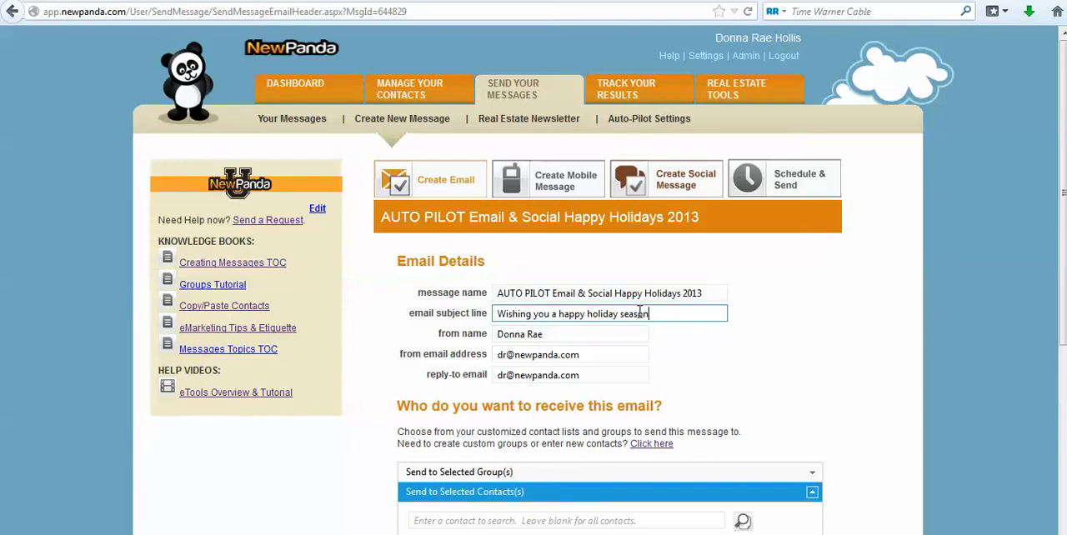
left_click_drag(709, 294, 475, 291)
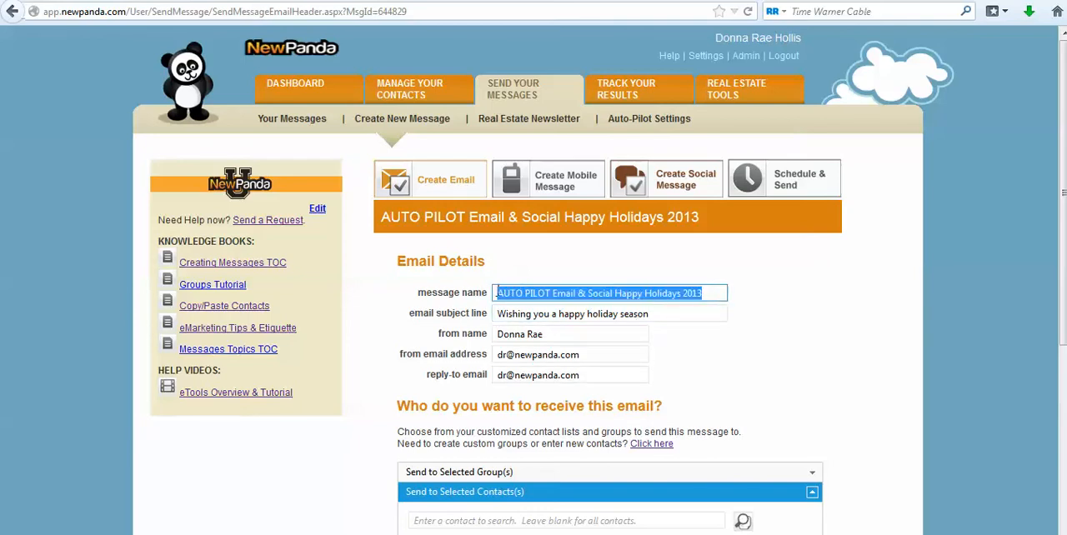
left_click(557, 317)
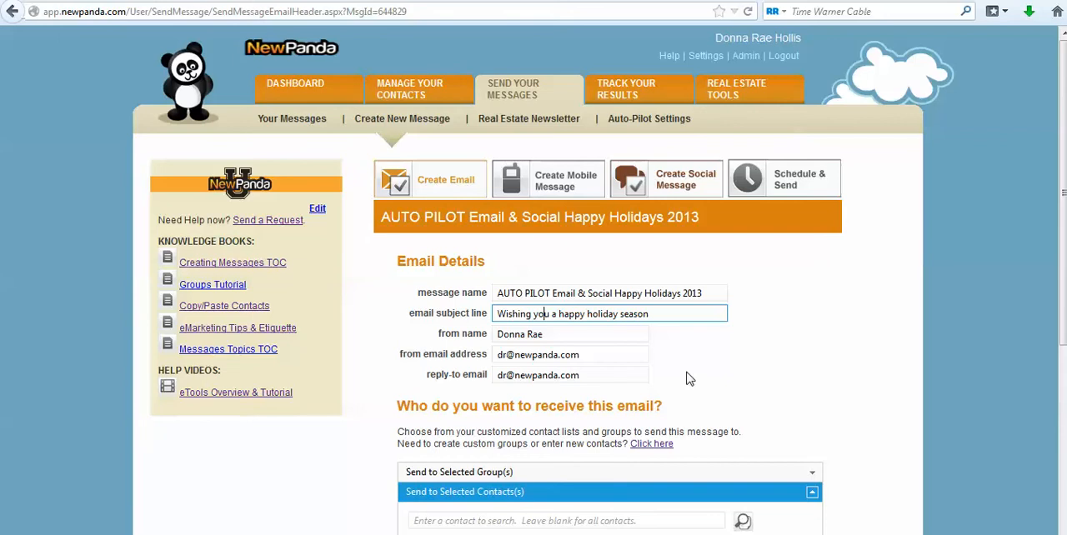
left_click_drag(656, 315, 470, 301)
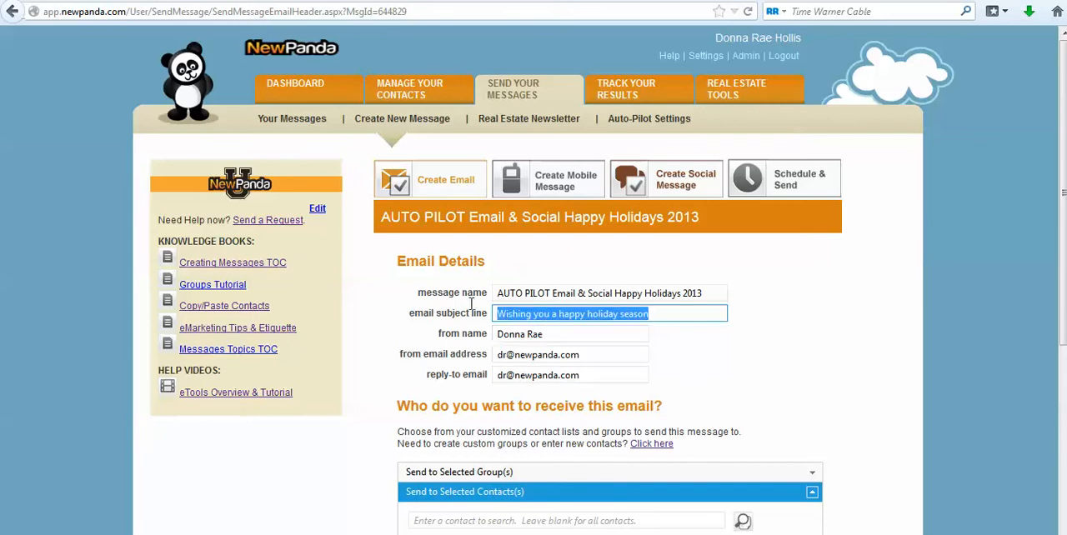
left_click(559, 313)
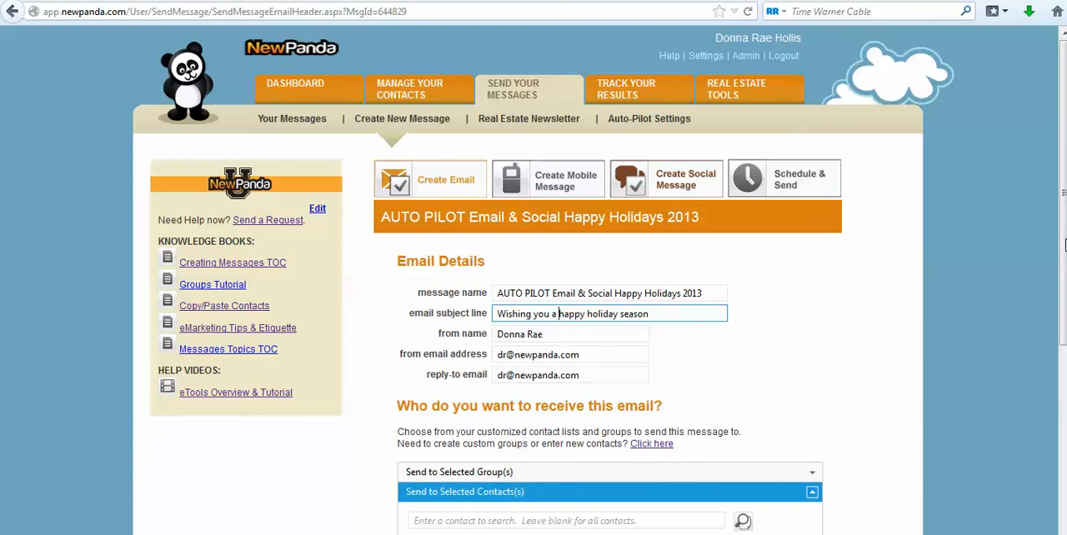
Examine the recipient groups available for sending the email, including SUB: Real Estate eNewsletter, without adding any group.
left_click_drag(1063, 245, 1055, 392)
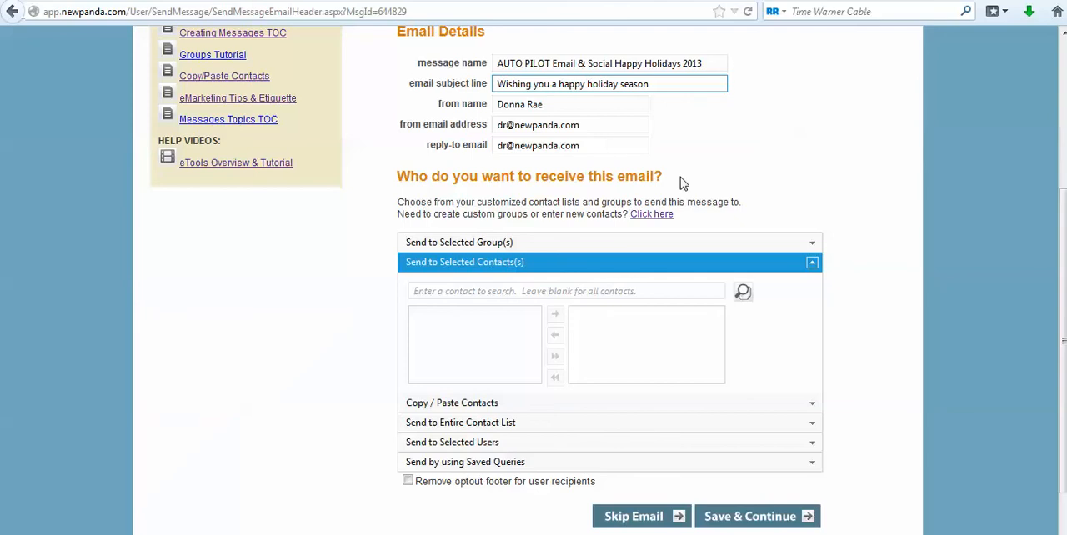
left_click(811, 263)
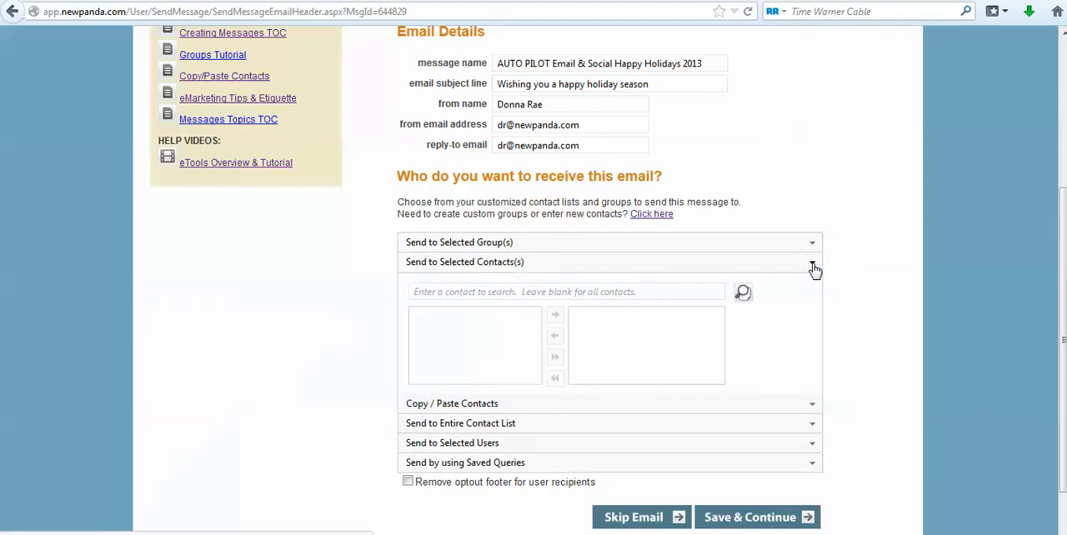
left_click(730, 300)
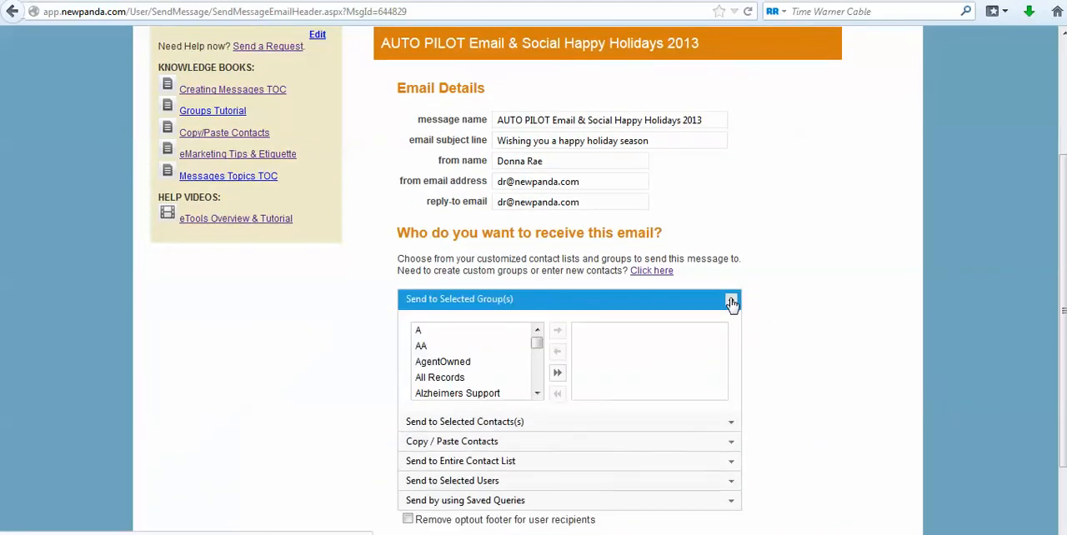
left_click_drag(538, 348, 541, 382)
left_click(457, 363)
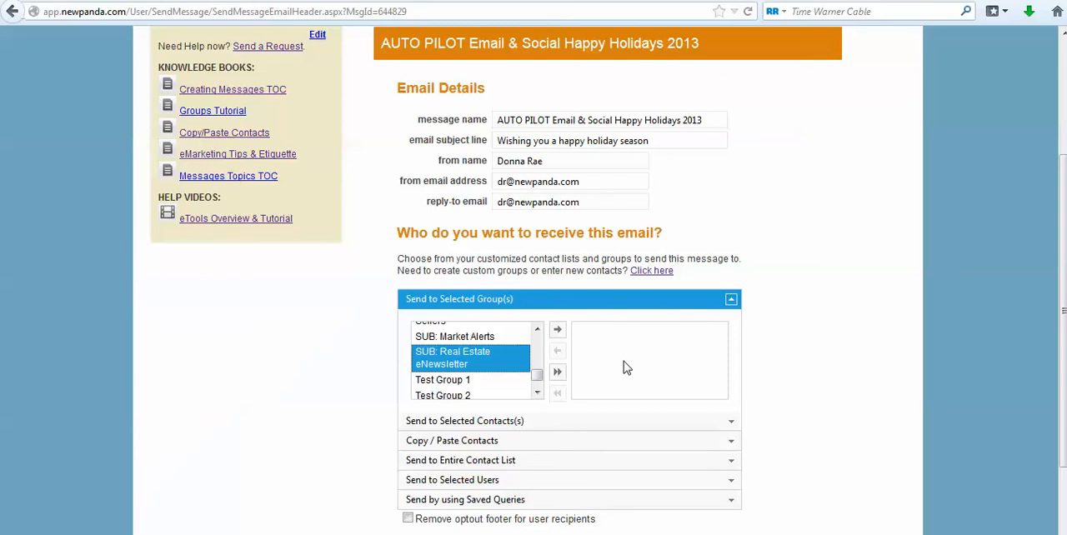
left_click(730, 299)
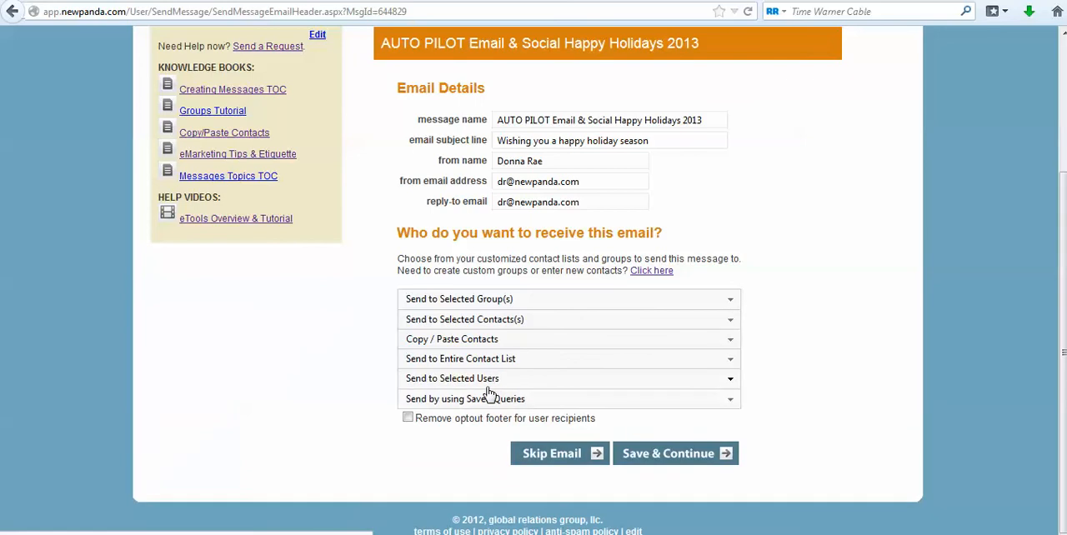
Check the option for sending to the entire contact list, and save the email details without adding recipients.
left_click(483, 363)
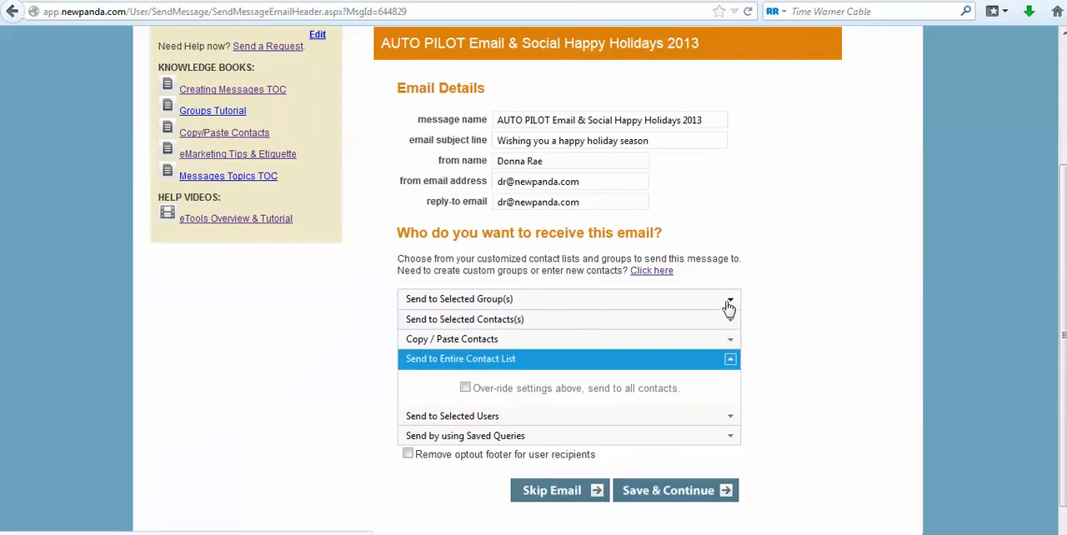
left_click(728, 301)
left_click(728, 302)
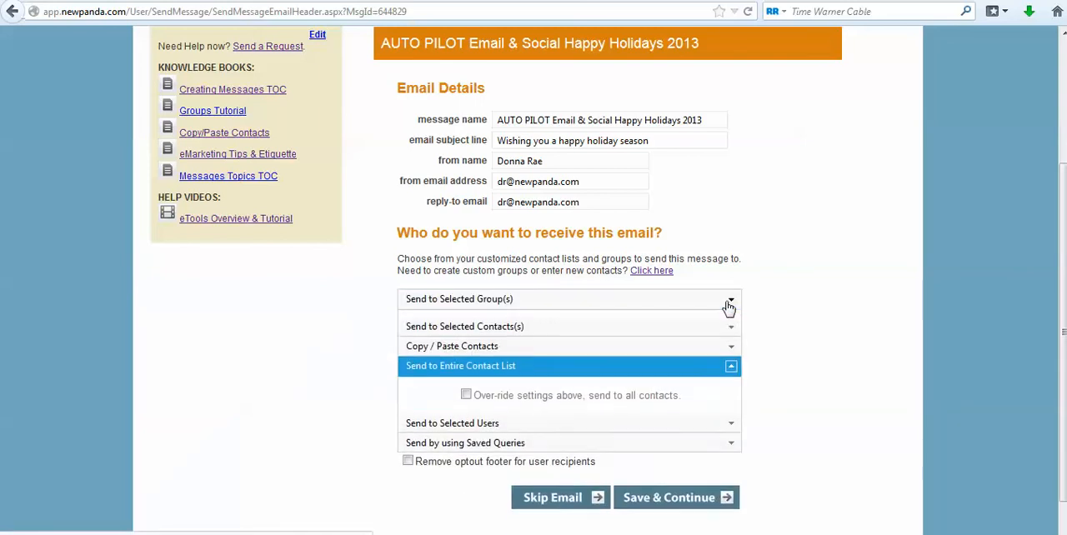
left_click(733, 365)
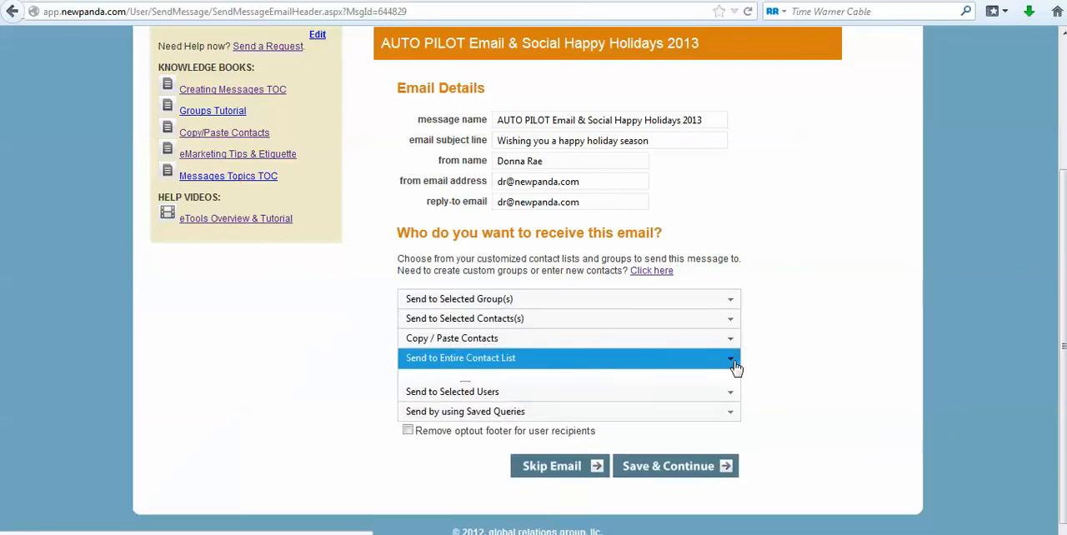
left_click(681, 462)
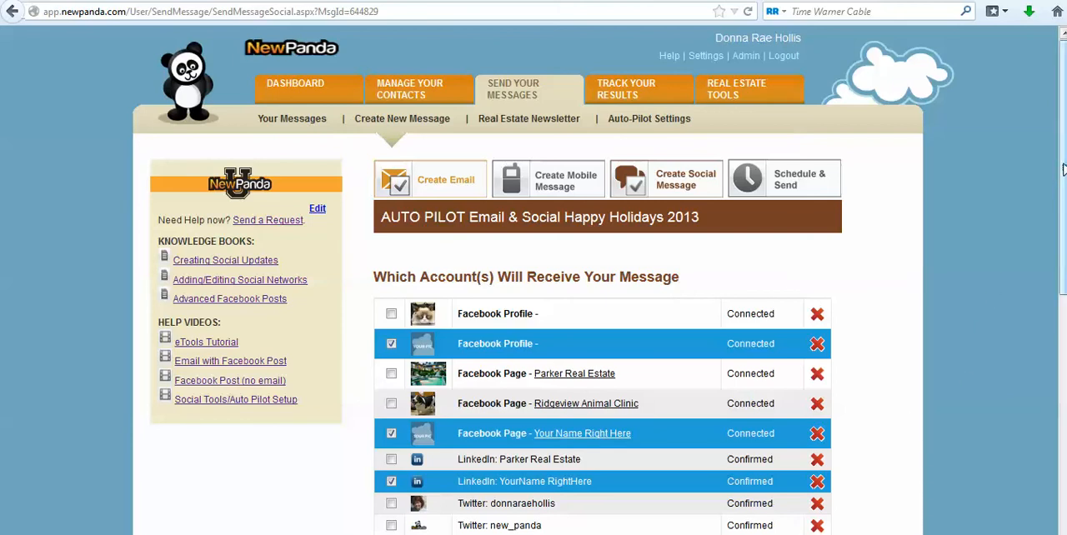
Review the selected social accounts and the holiday social message, and save them to continue to scheduling.
left_click_drag(1061, 175, 1062, 232)
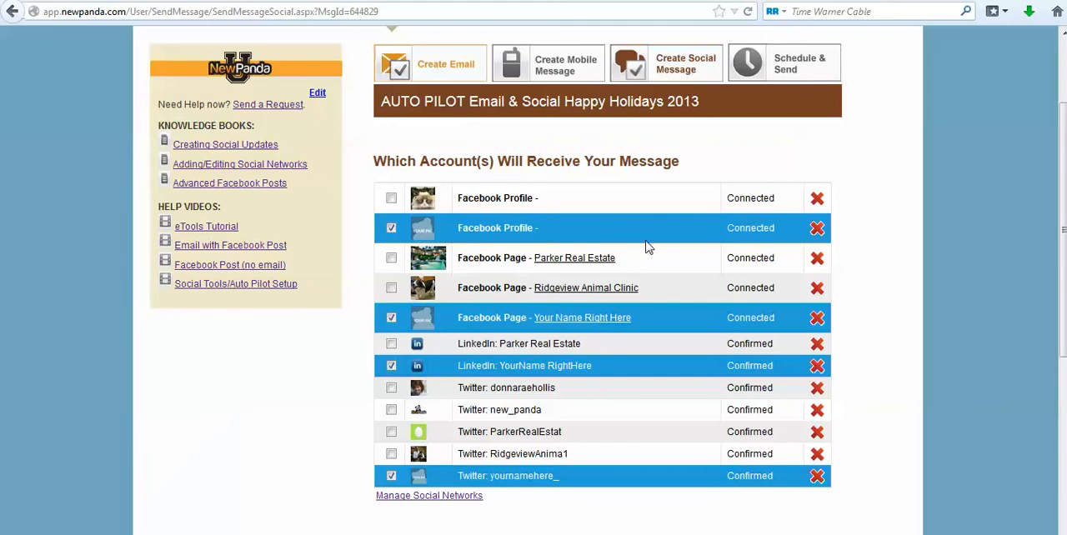
mouse_move(1062, 219)
left_mouse_down()
mouse_move(1062, 392)
mouse_move(1063, 234)
left_mouse_up()
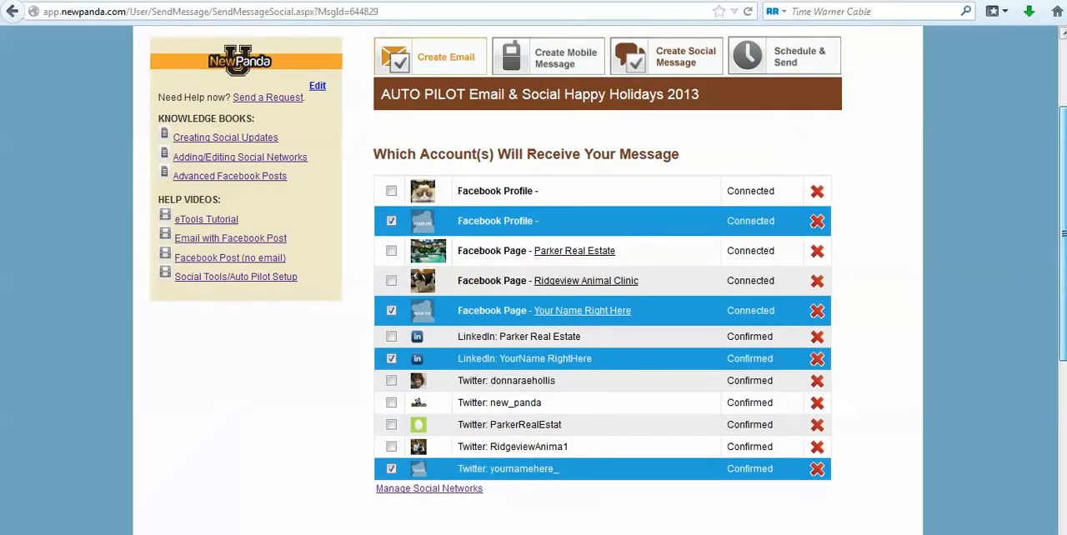
left_click_drag(1062, 234, 1062, 407)
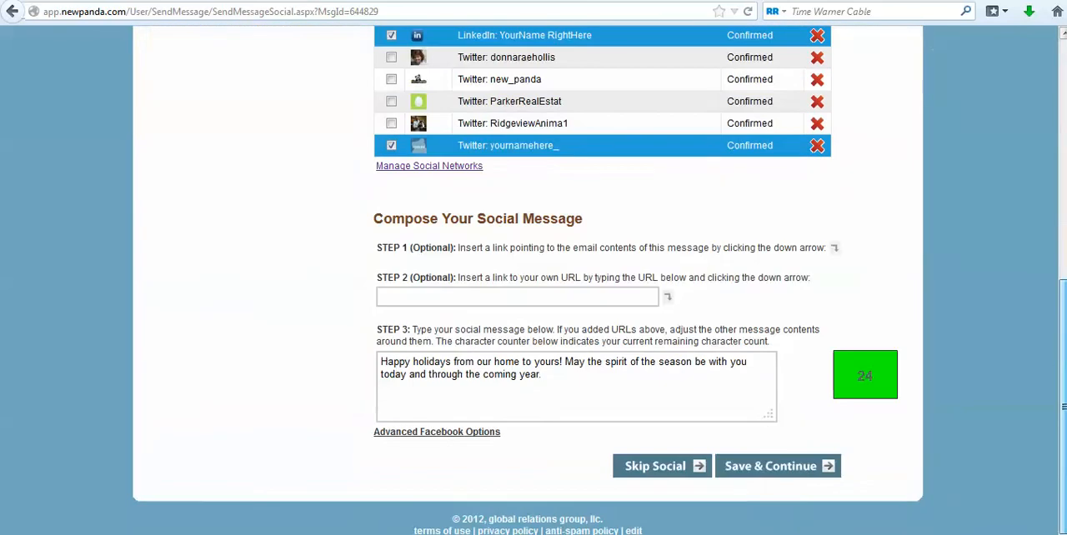
left_click(778, 471)
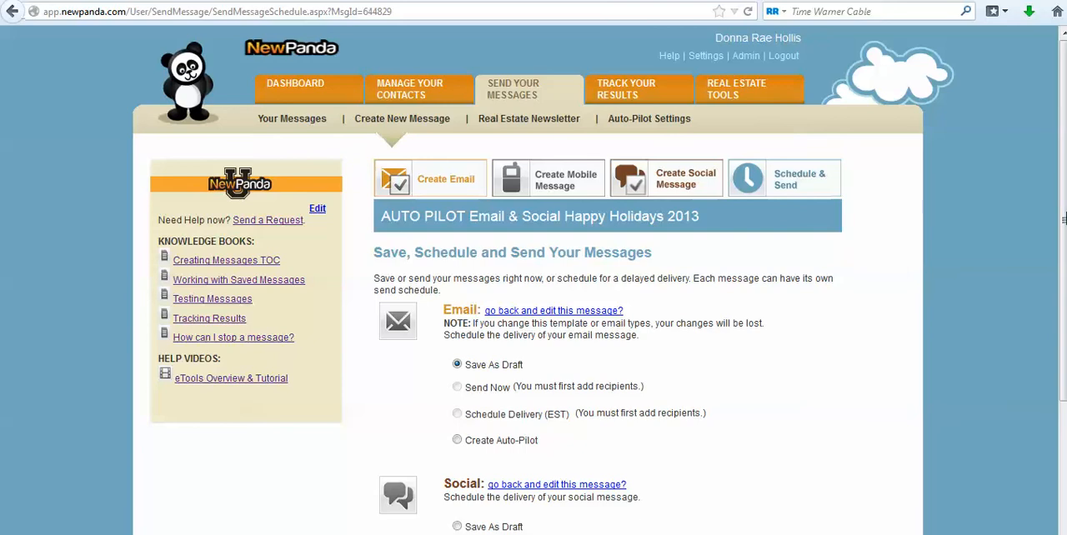
Set the email delivery to Create Auto-Pilot and choose the 8011 - Events & Invites autopilot.
scroll(1056, 308, "down", 3)
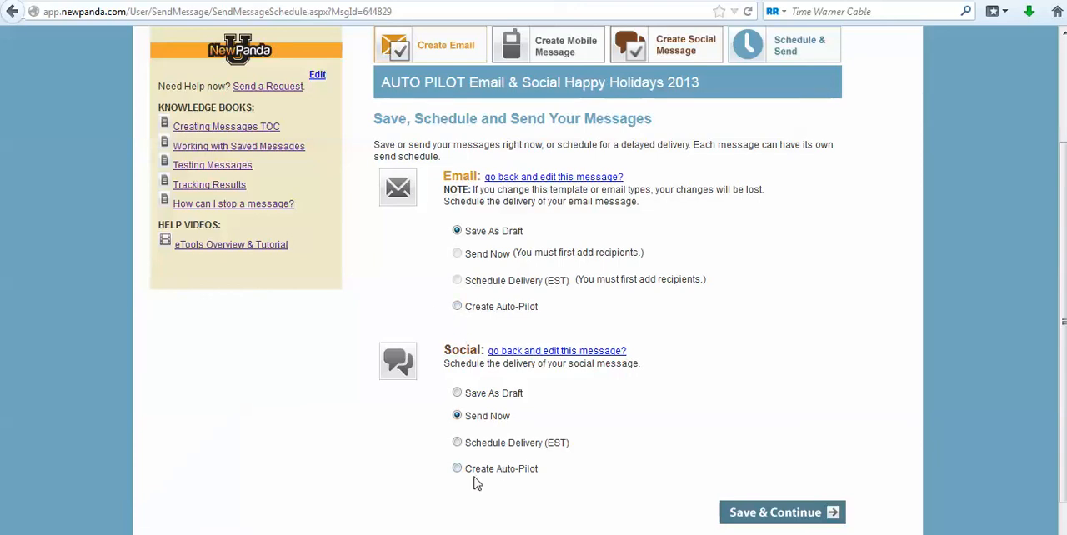
left_click(457, 306)
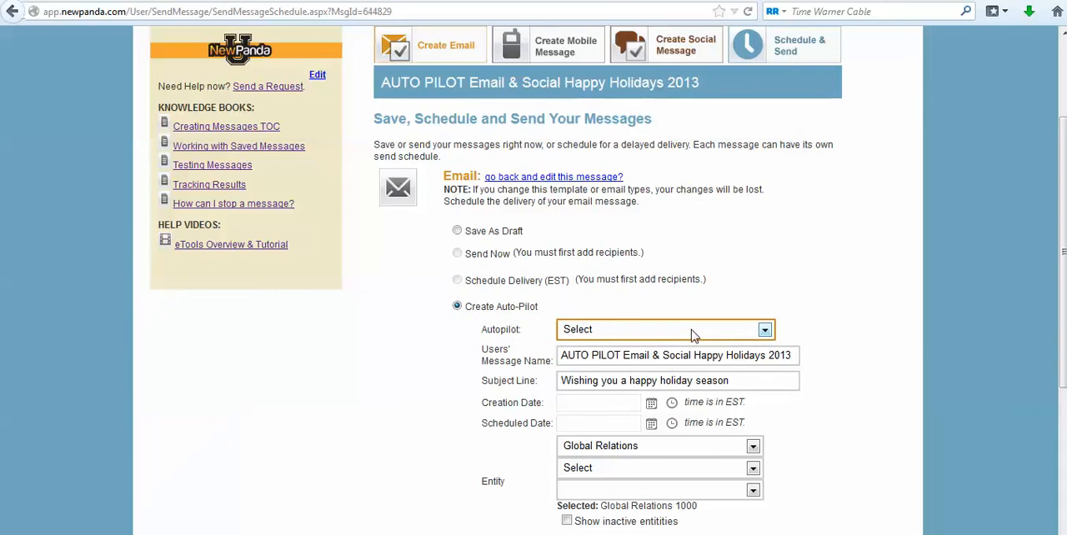
left_click(764, 331)
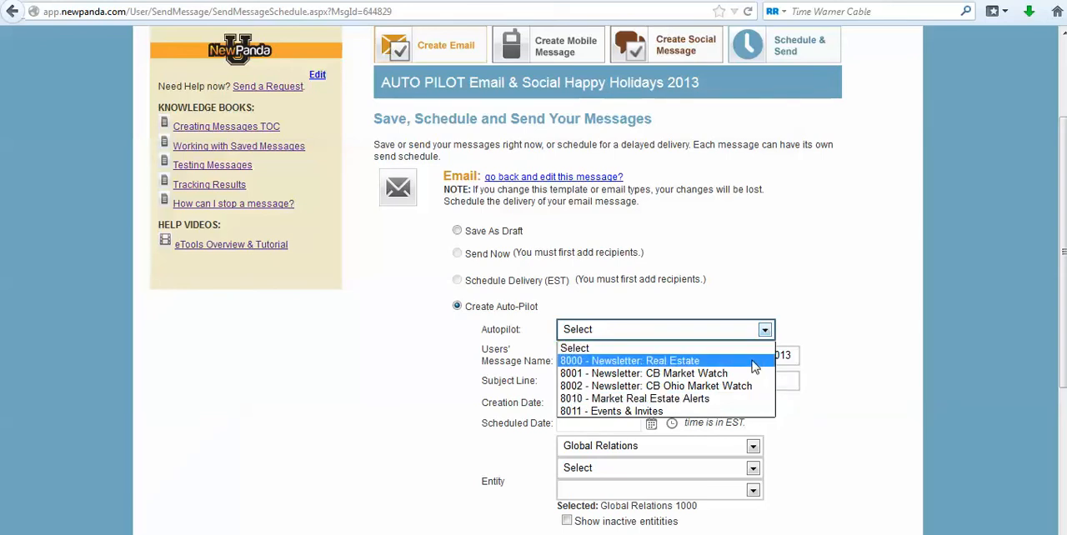
left_click(652, 412)
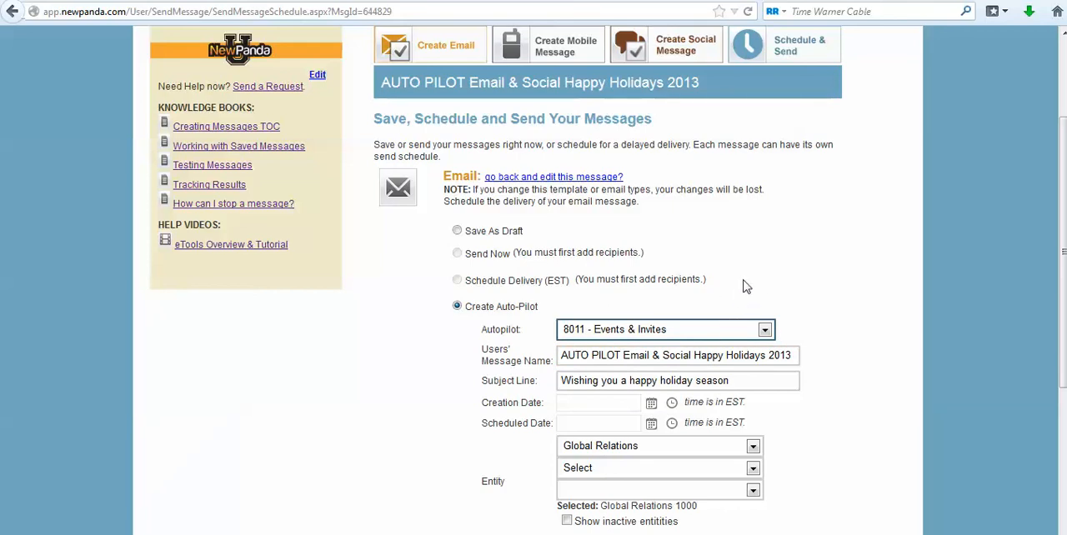
Compare the auto-pilot email's users' message name with the message title in the page banner.
left_click(564, 361)
left_click_drag(390, 80, 746, 86)
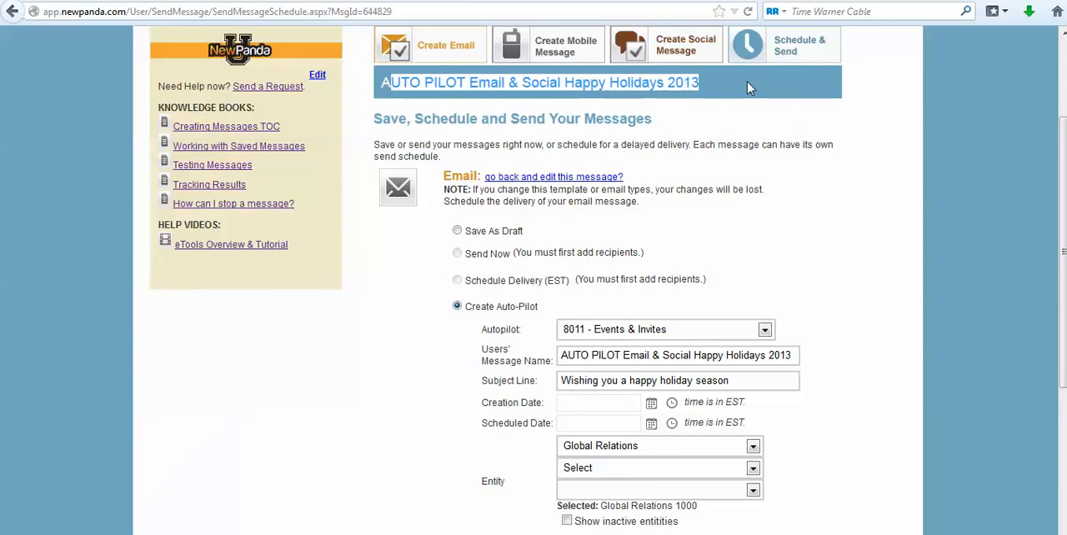
left_click(746, 87)
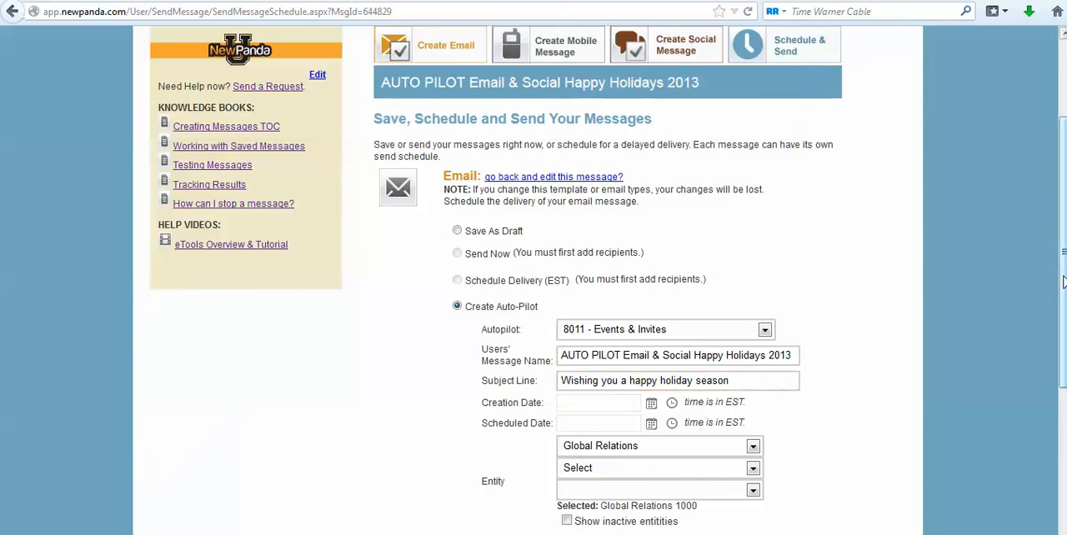
Set the auto-pilot email's creation date to 10/23/2013 at 9:00 AM.
scroll(1062, 282, "down", 2)
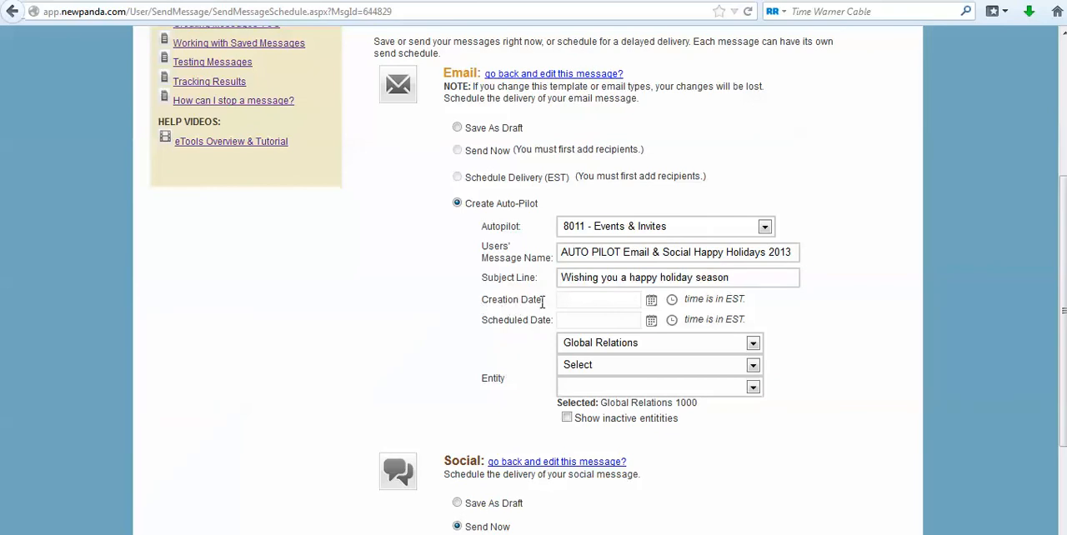
left_click(650, 300)
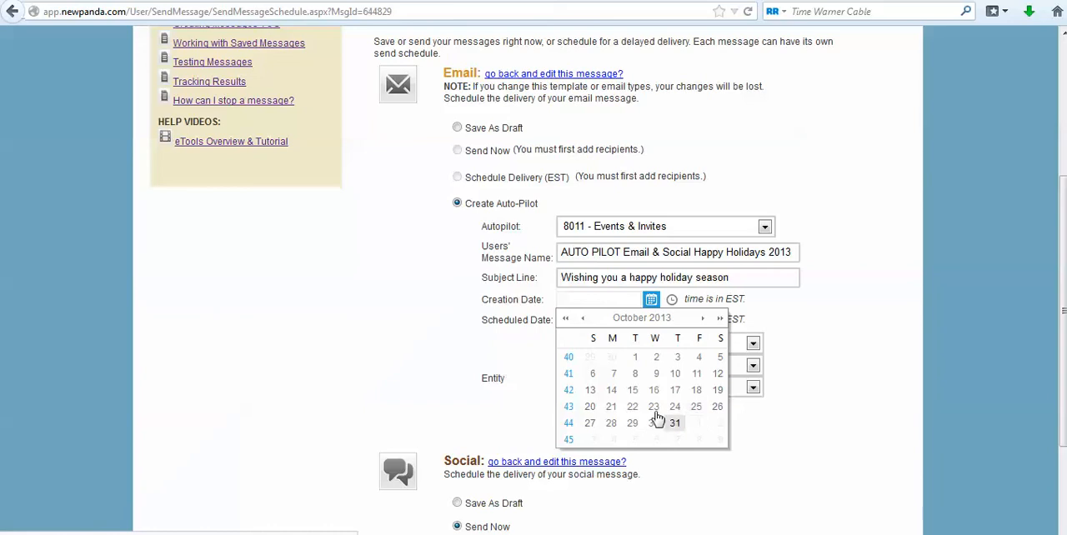
left_click(655, 406)
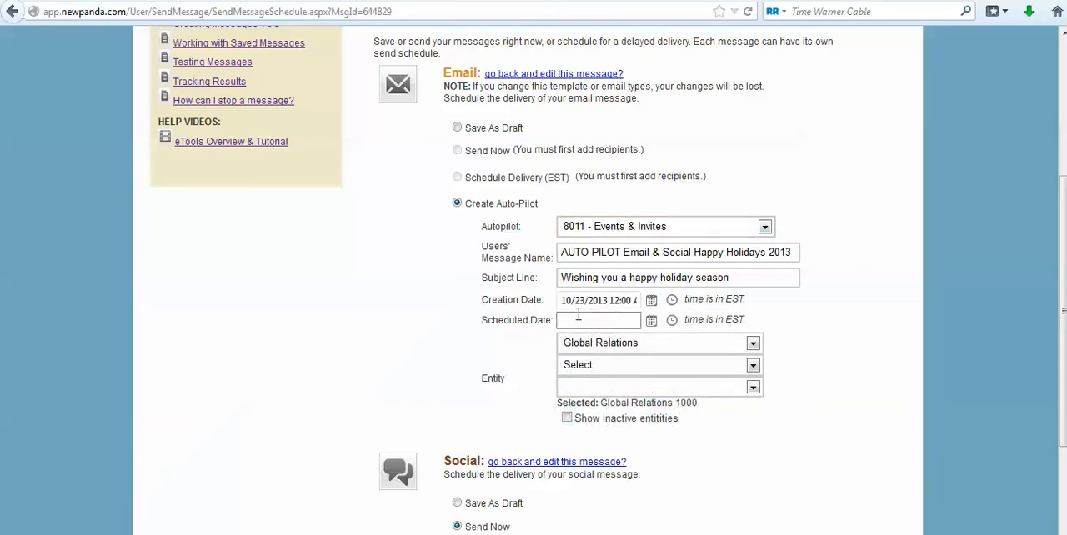
left_click(674, 301)
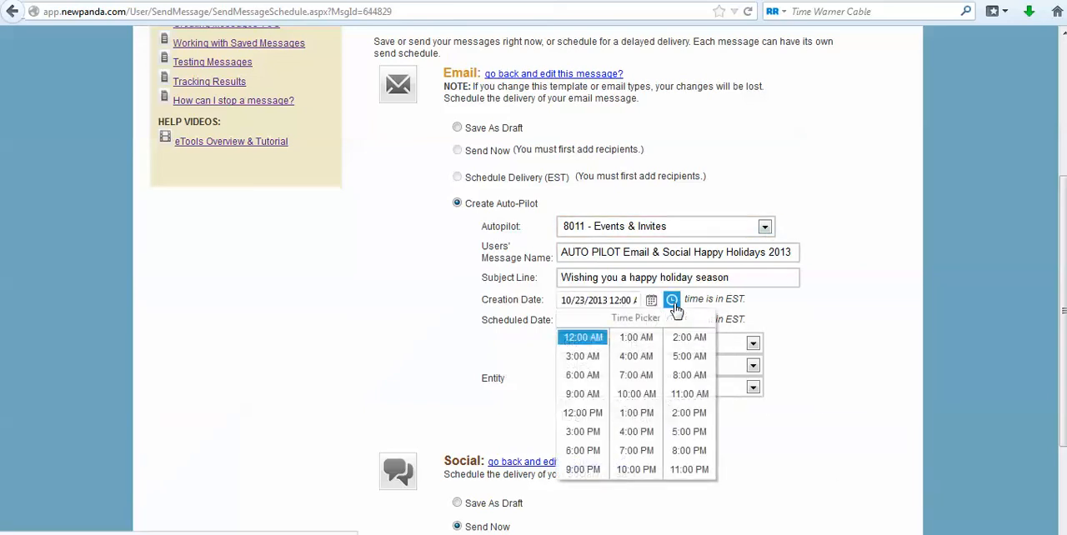
left_click(586, 396)
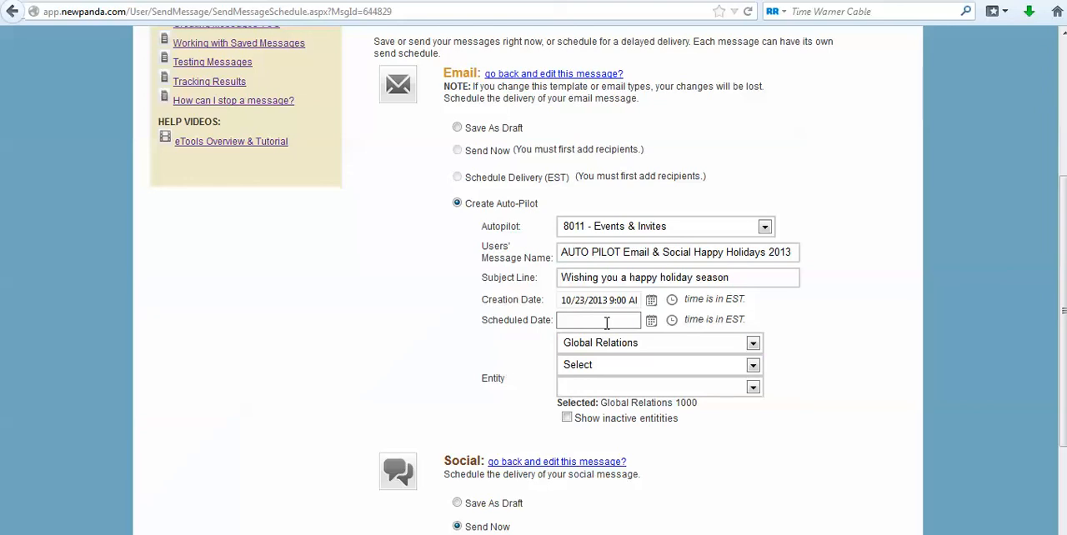
left_click_drag(567, 300, 624, 302)
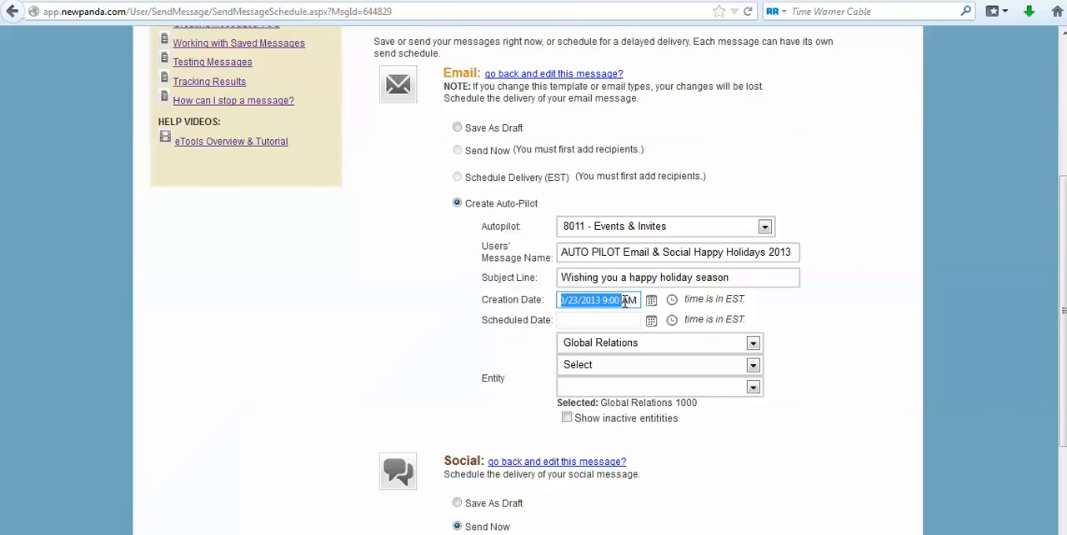
left_click(592, 319)
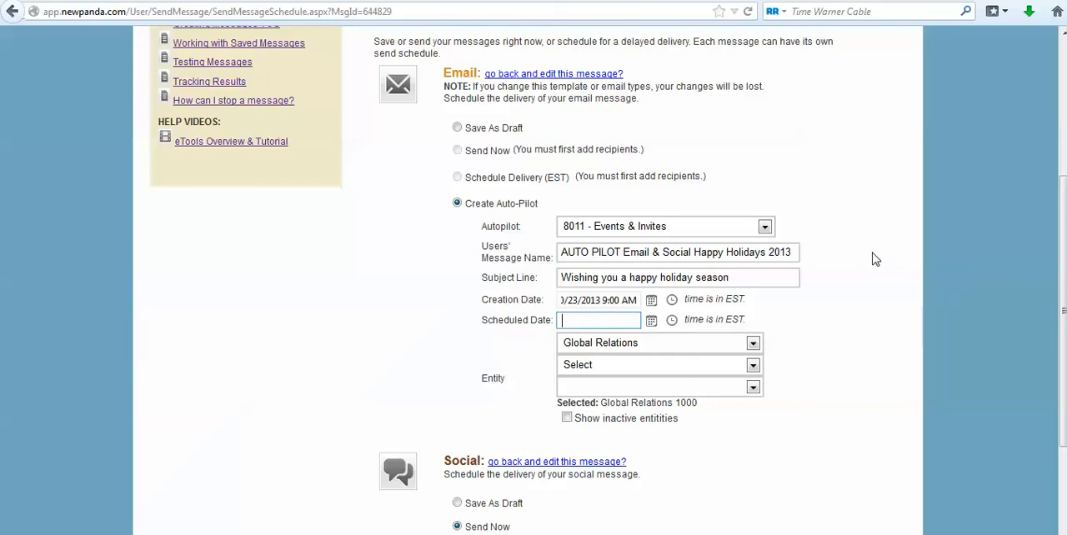
Set the auto-pilot email's scheduled date to 10/26/2013 at 2:00 PM.
key("Tab")
left_click(599, 318)
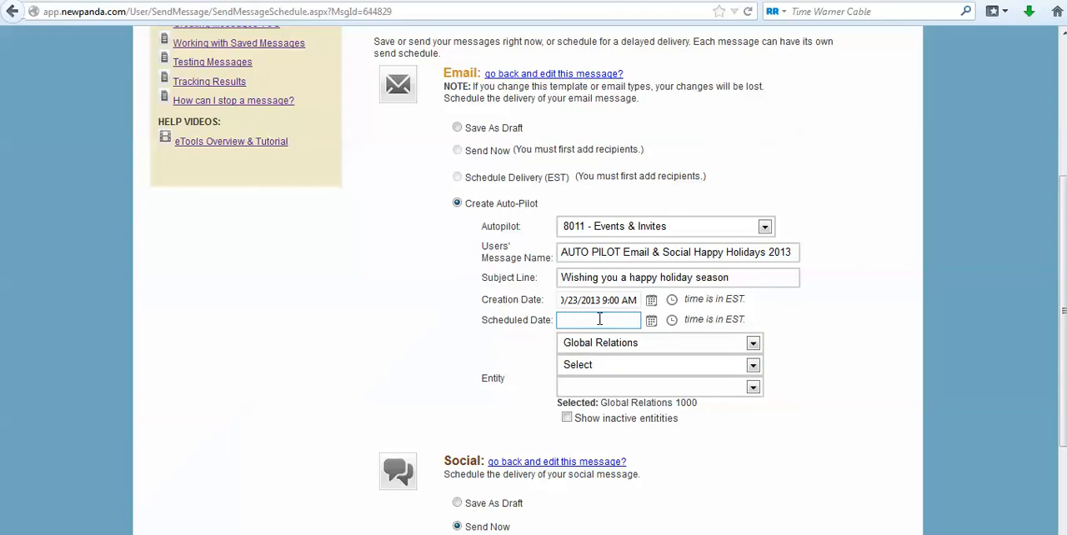
left_click(652, 323)
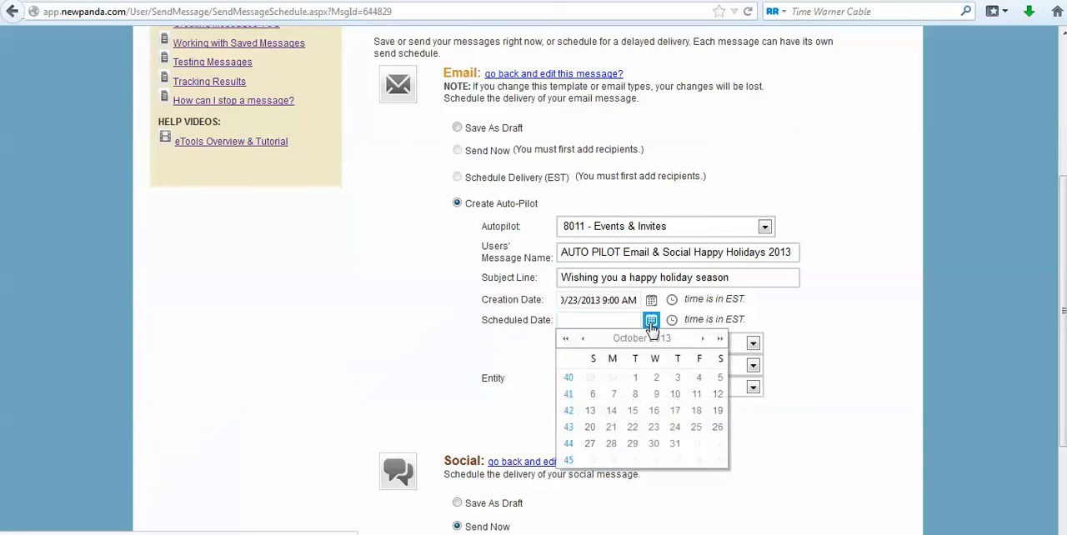
left_click(716, 427)
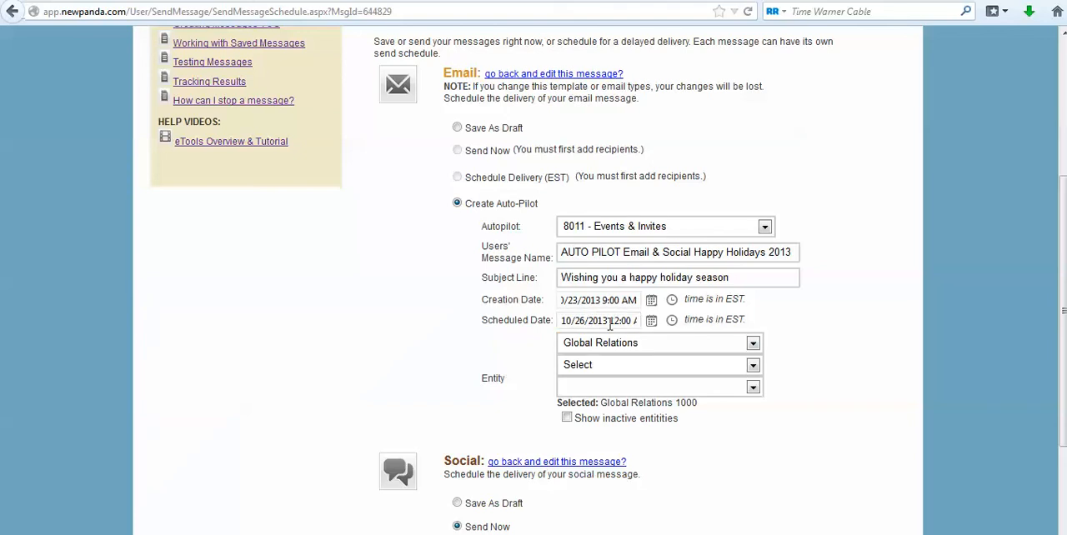
left_click(597, 386)
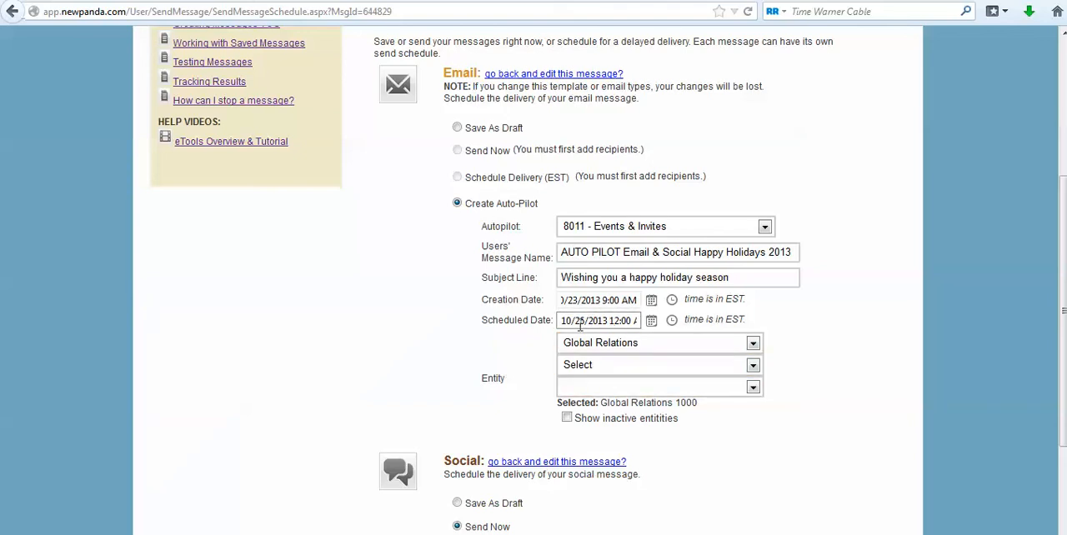
left_click(672, 320)
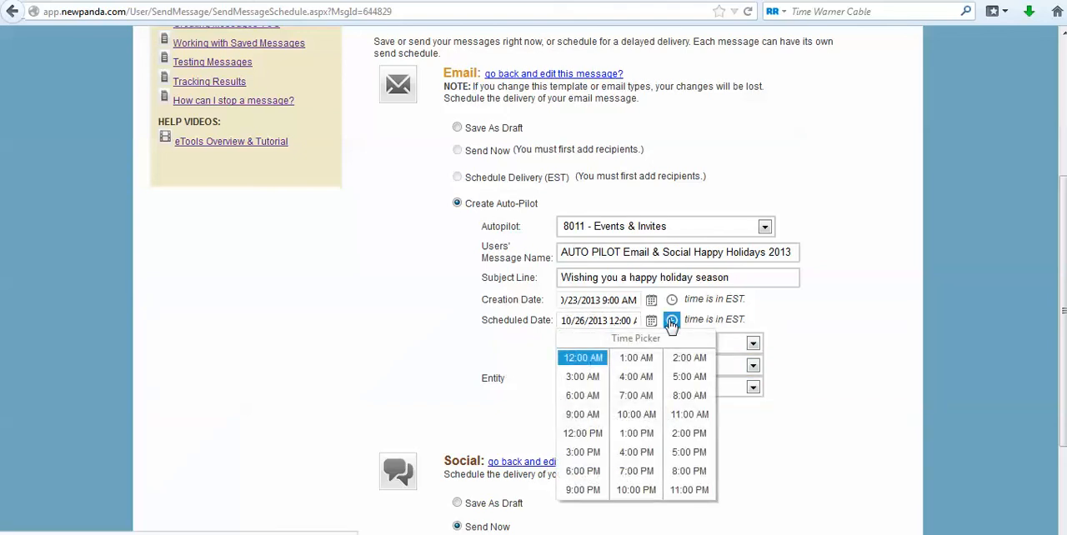
left_click(688, 433)
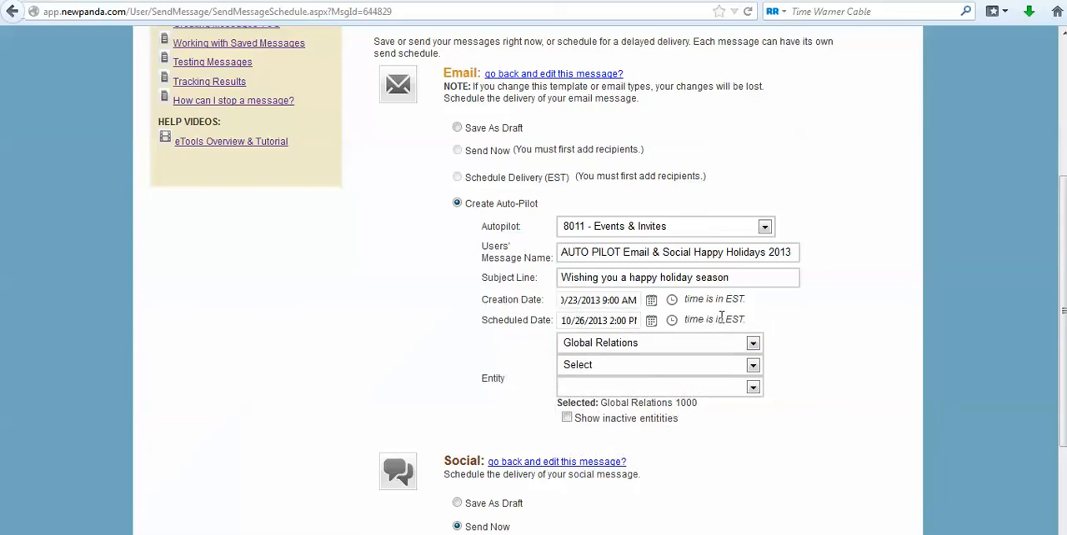
left_click_drag(719, 319, 775, 325)
left_click(775, 325)
Narrow the email's entity from NewPanda: Real Estate Edition through NRT, Coldwell Banker Chicago Region and Wisconsin to Cedarburg.
left_click(752, 367)
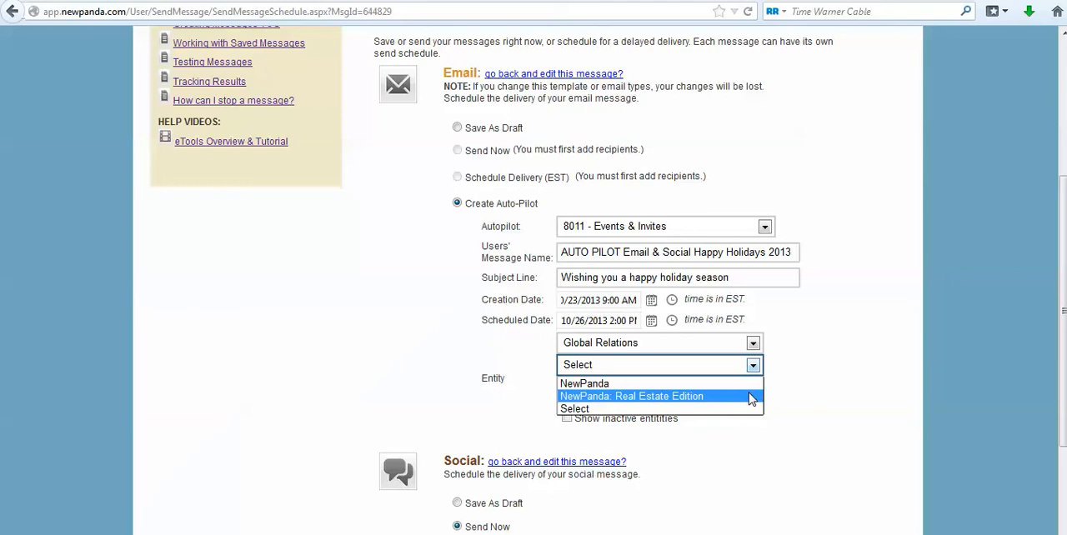
left_click(749, 397)
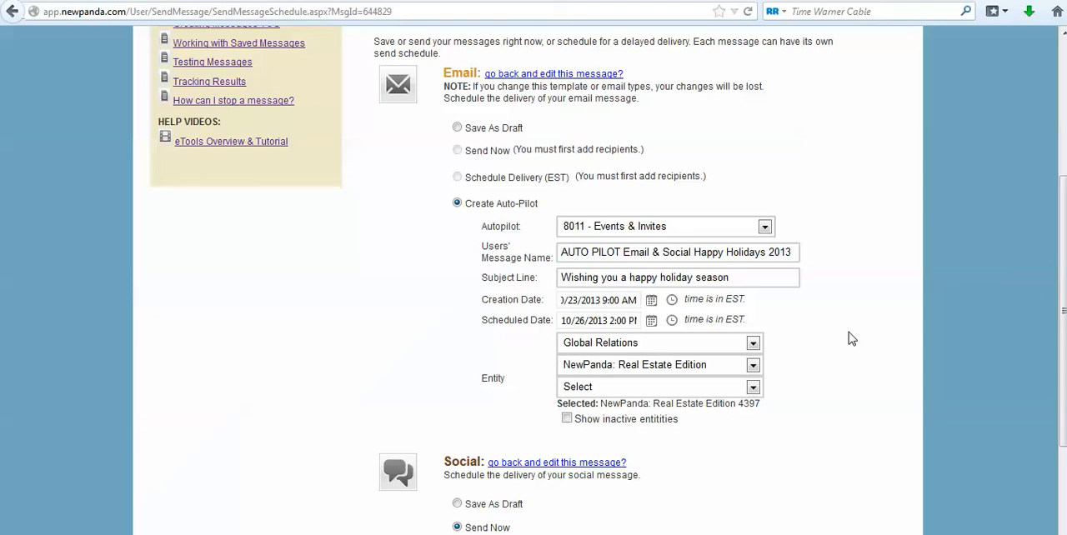
left_click(752, 388)
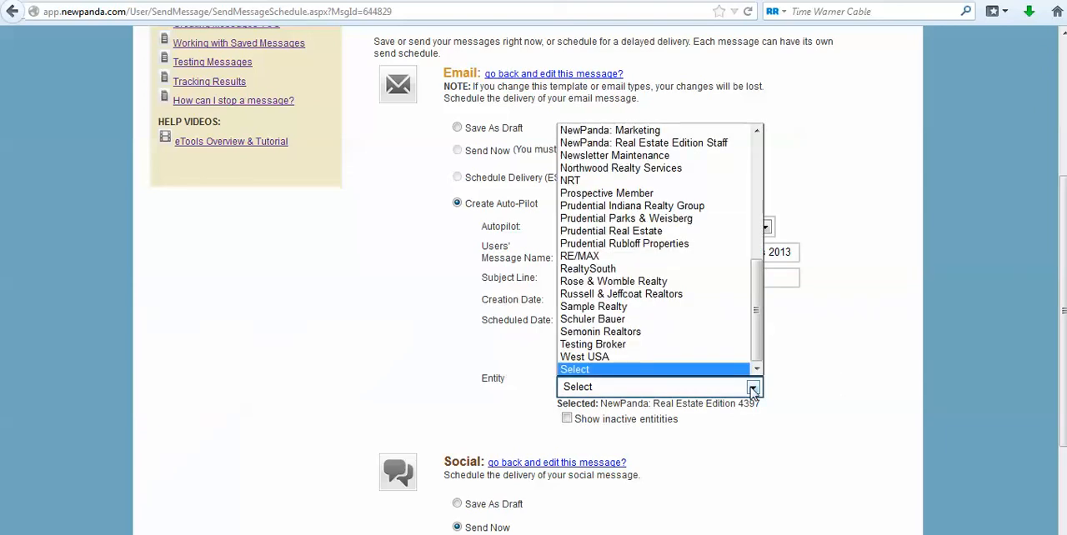
left_click(602, 181)
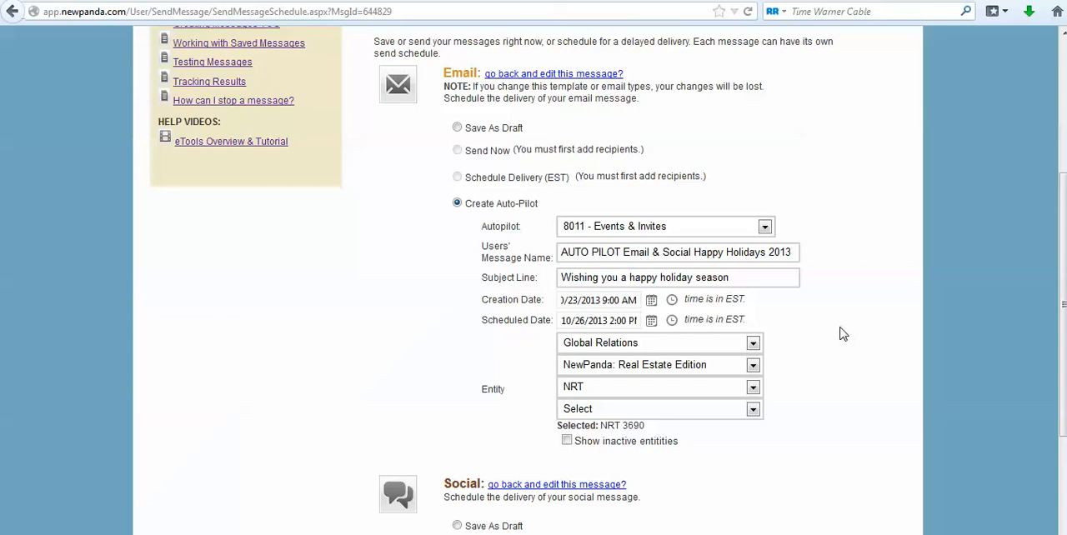
left_click(752, 409)
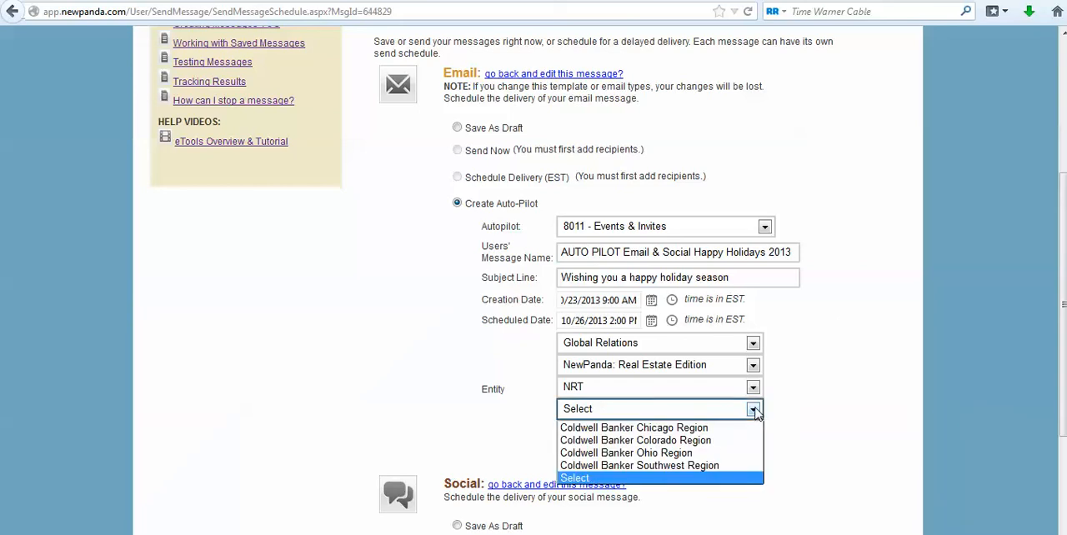
left_click(680, 427)
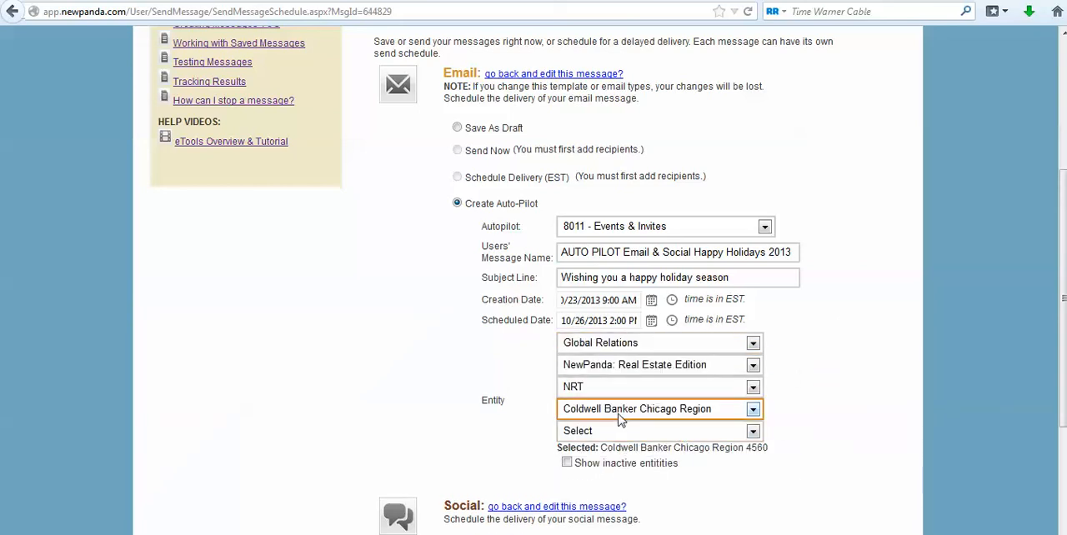
left_click(753, 431)
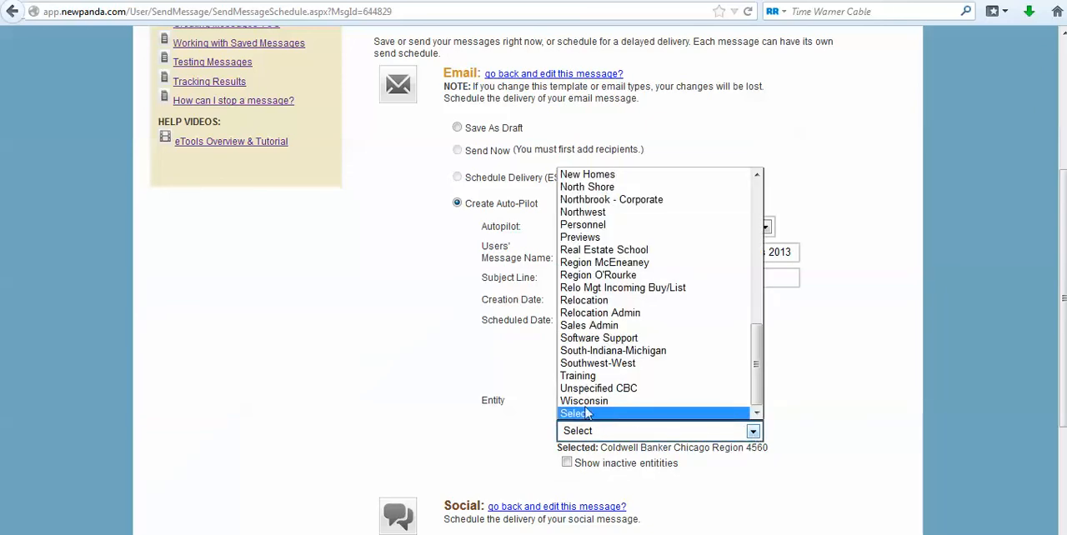
left_click(588, 402)
left_click(752, 453)
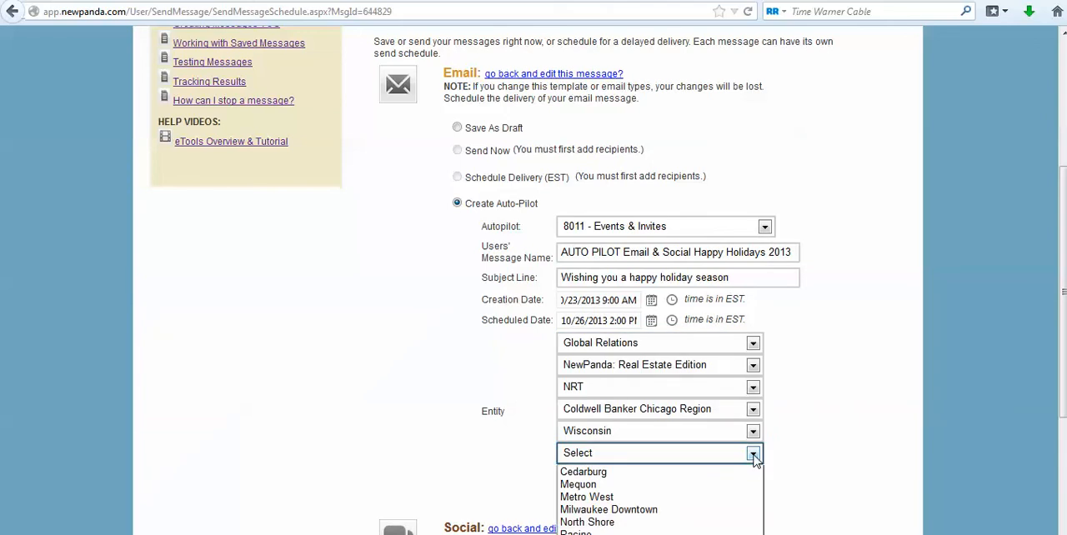
left_click(662, 474)
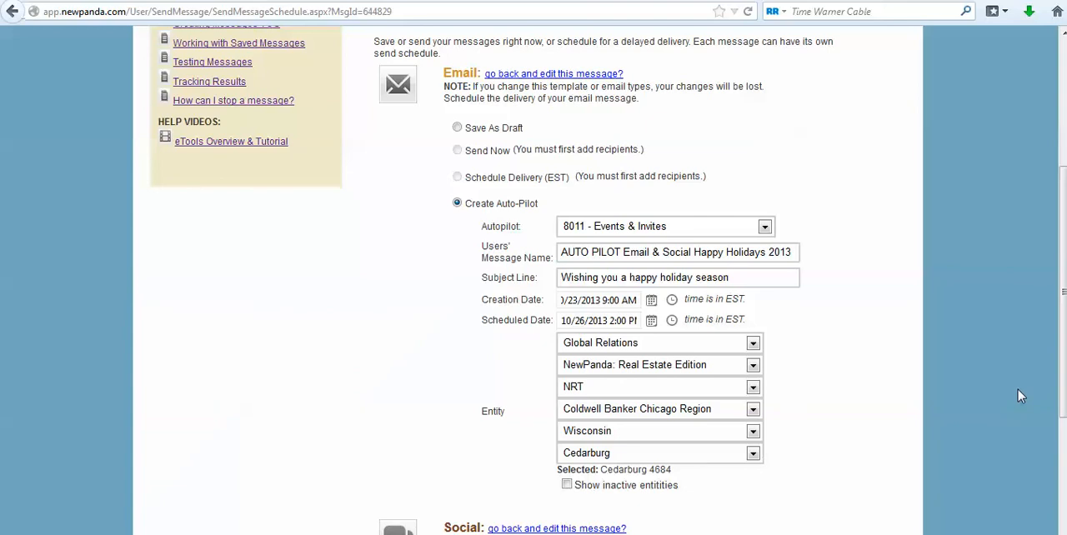
Set the social message's delivery to Create Auto-Pilot and choose the 9997 - US Holidays & Events autopilot.
scroll(1060, 325, "down", 3)
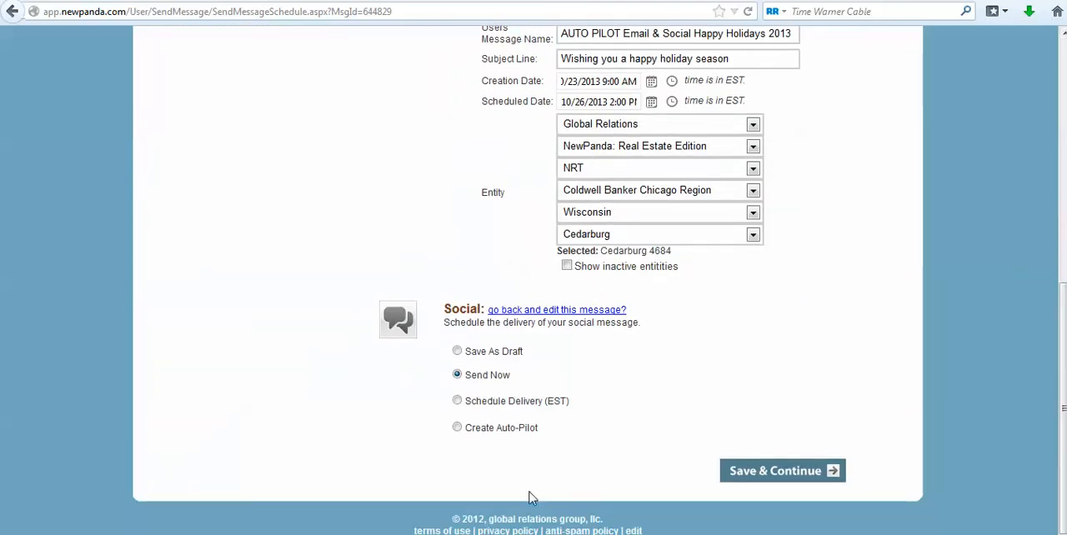
left_click(457, 427)
left_click(659, 451)
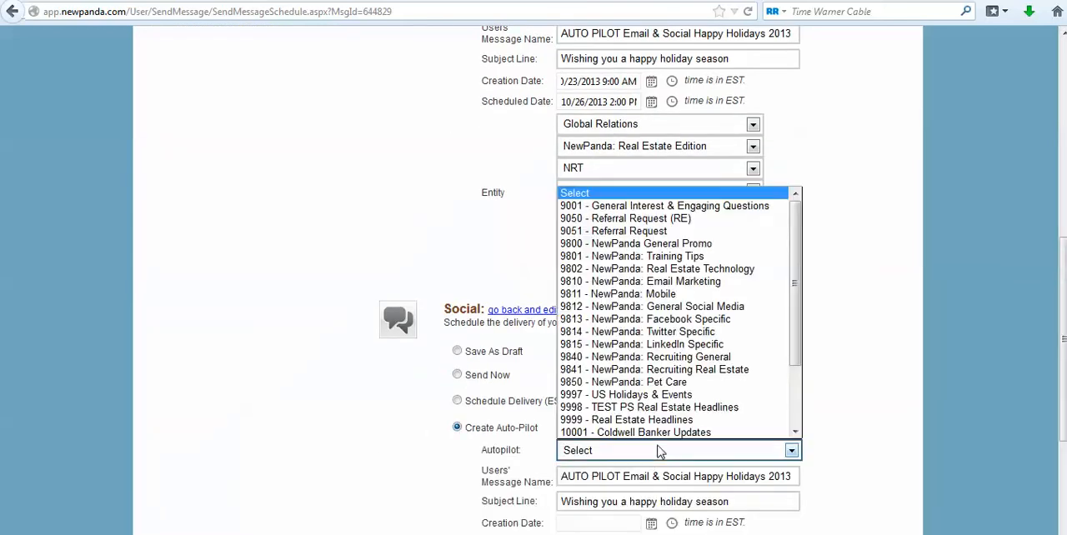
left_click_drag(795, 289, 794, 387)
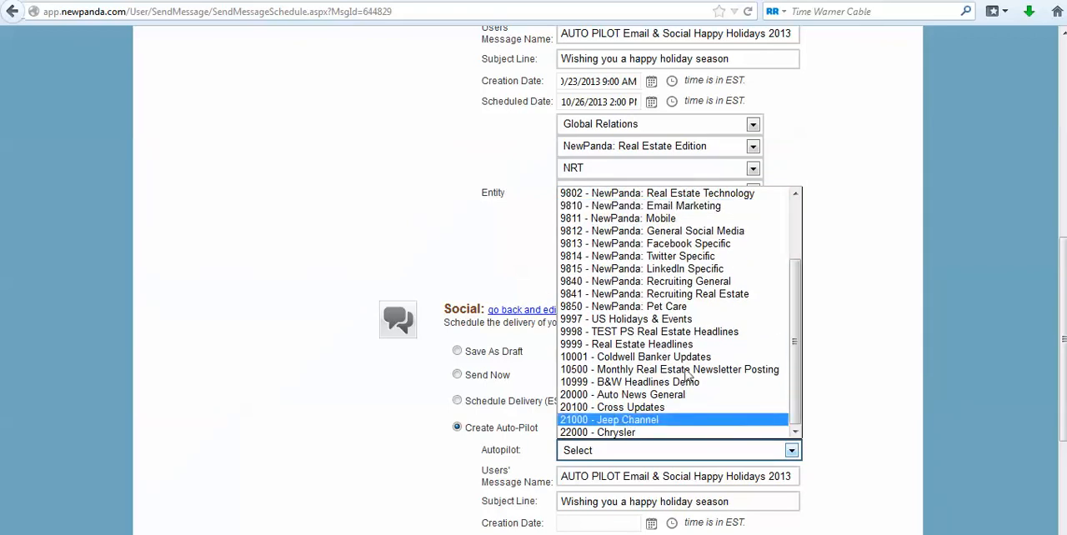
scroll(641, 392, "up", 1)
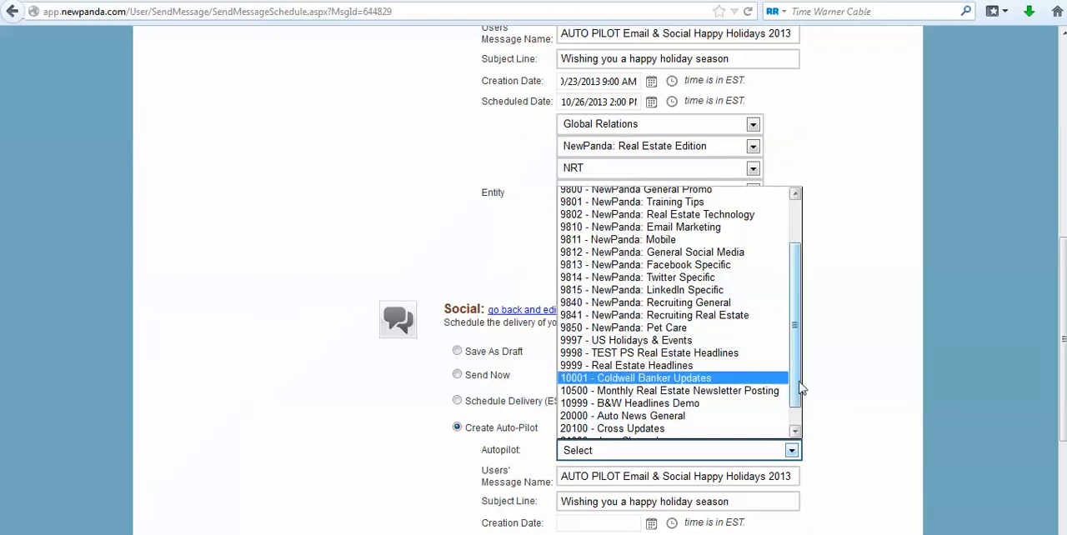
left_click_drag(798, 383, 799, 407)
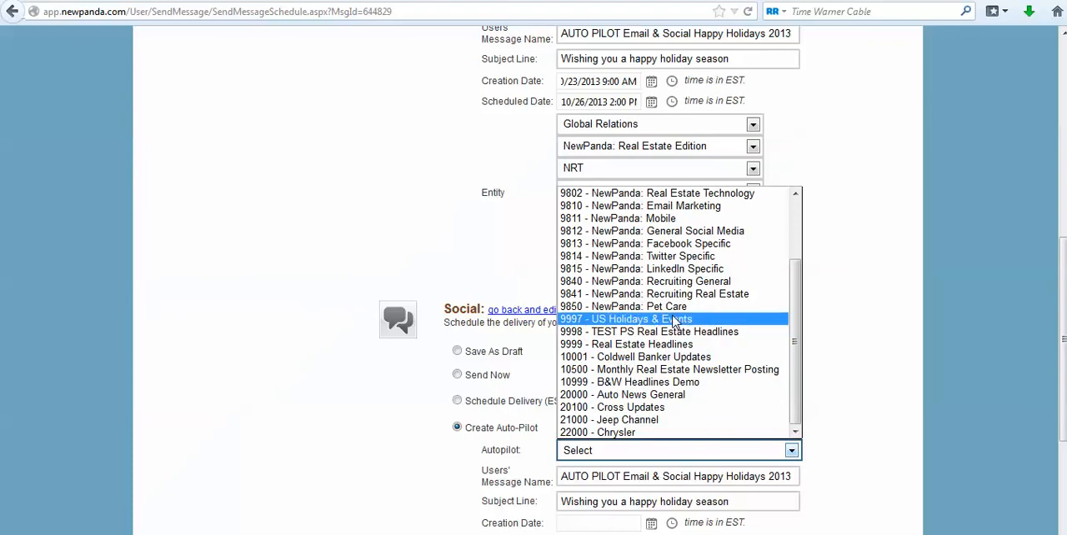
left_click(697, 320)
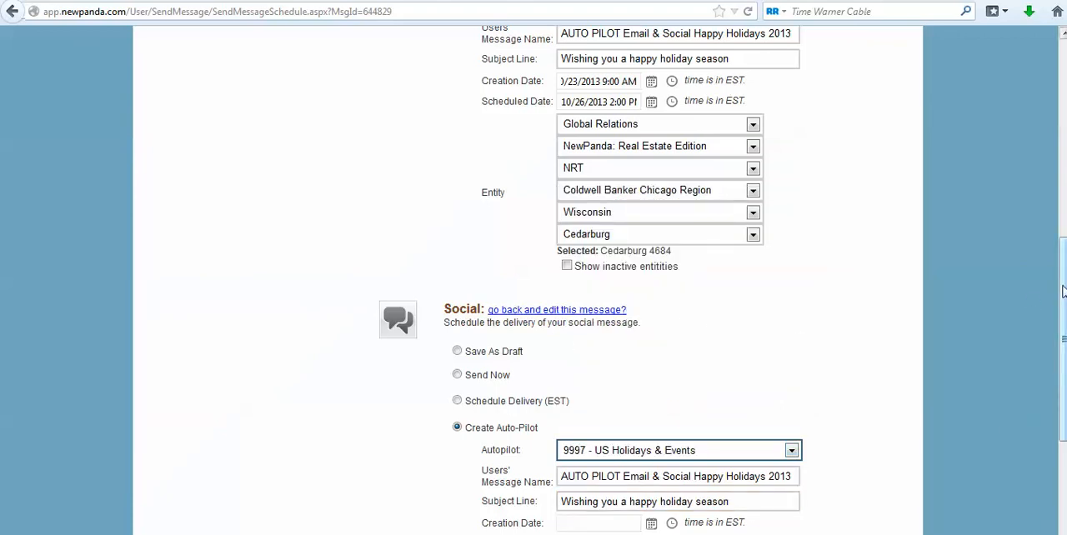
Set the auto-pilot social message's creation date to 10/23/2013 at 1:00 PM.
scroll(1036, 314, "down", 3)
left_click(655, 315)
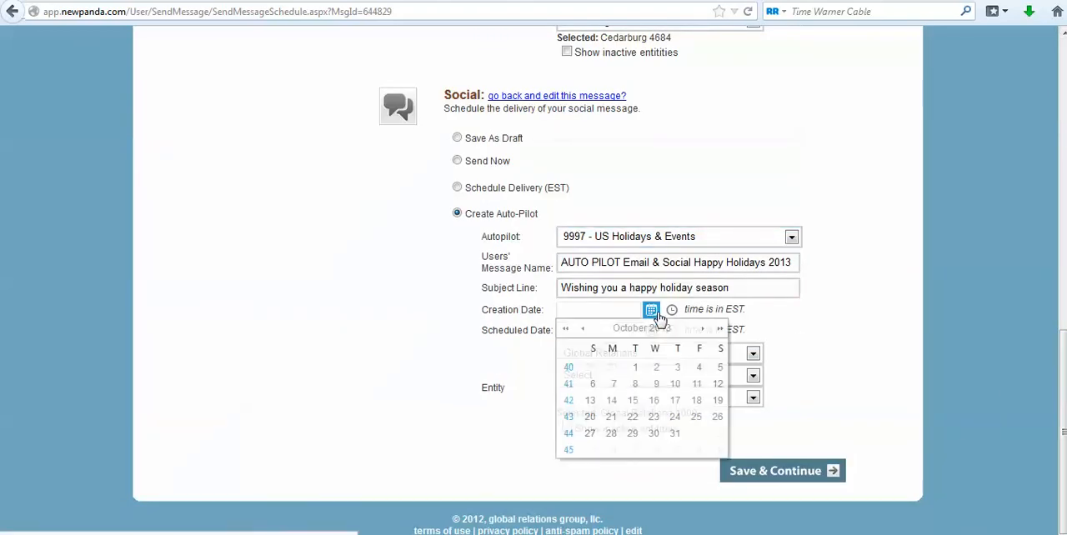
left_click(654, 419)
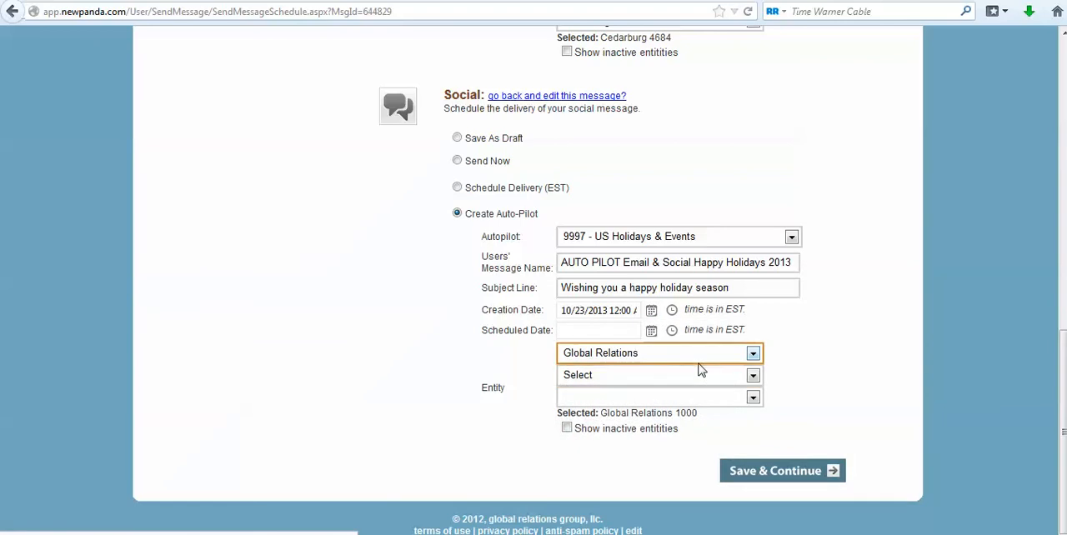
left_click(672, 313)
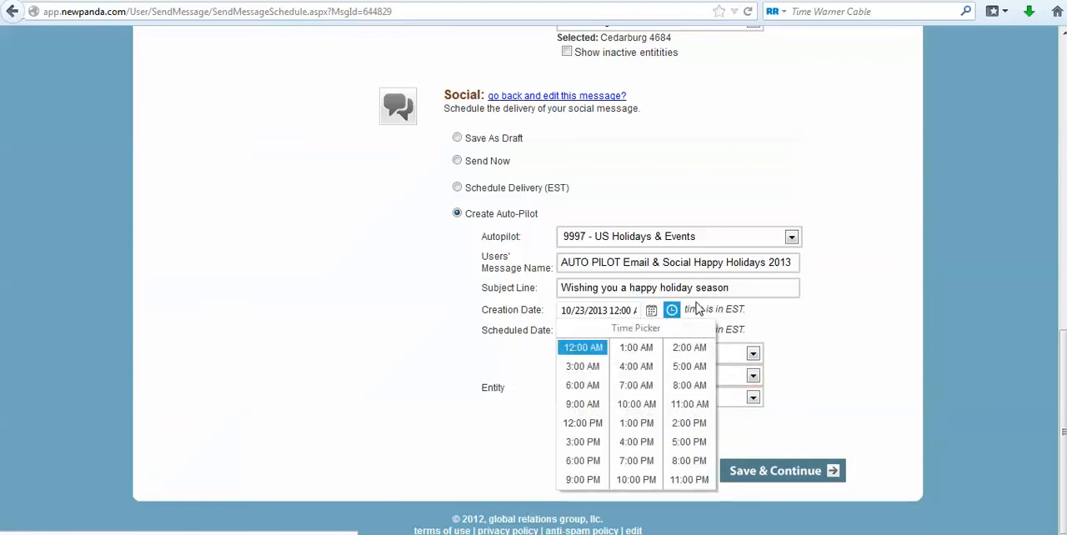
left_click(627, 429)
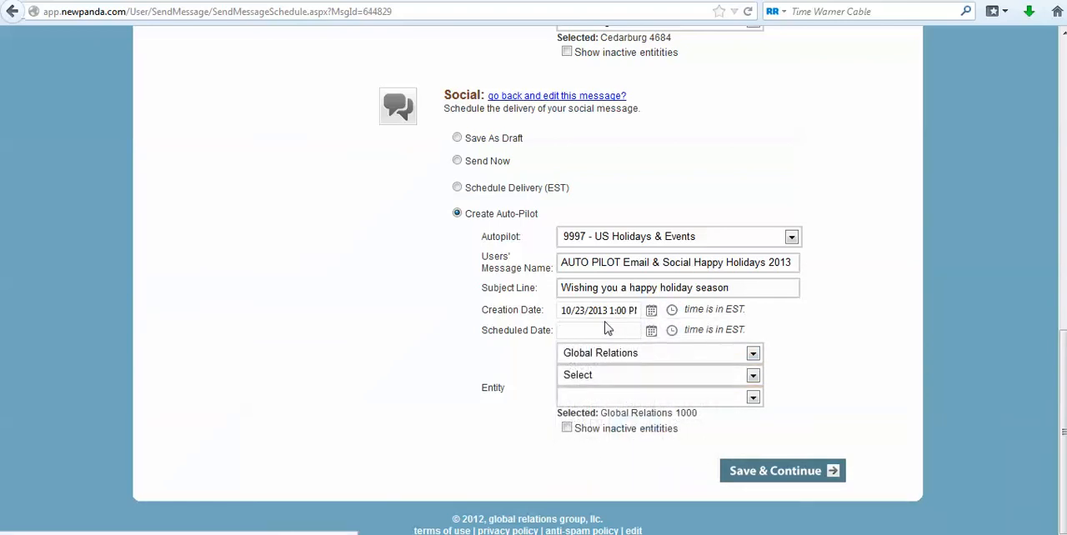
Set the auto-pilot social message's scheduled date to 10/30/2013 at 4:00 PM.
left_click(650, 331)
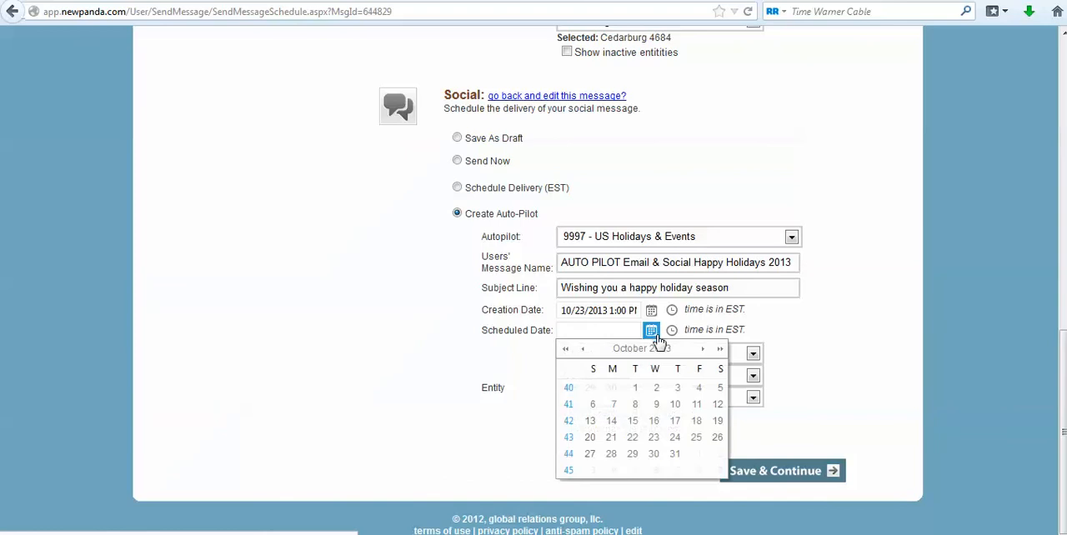
left_click(653, 454)
left_click(673, 334)
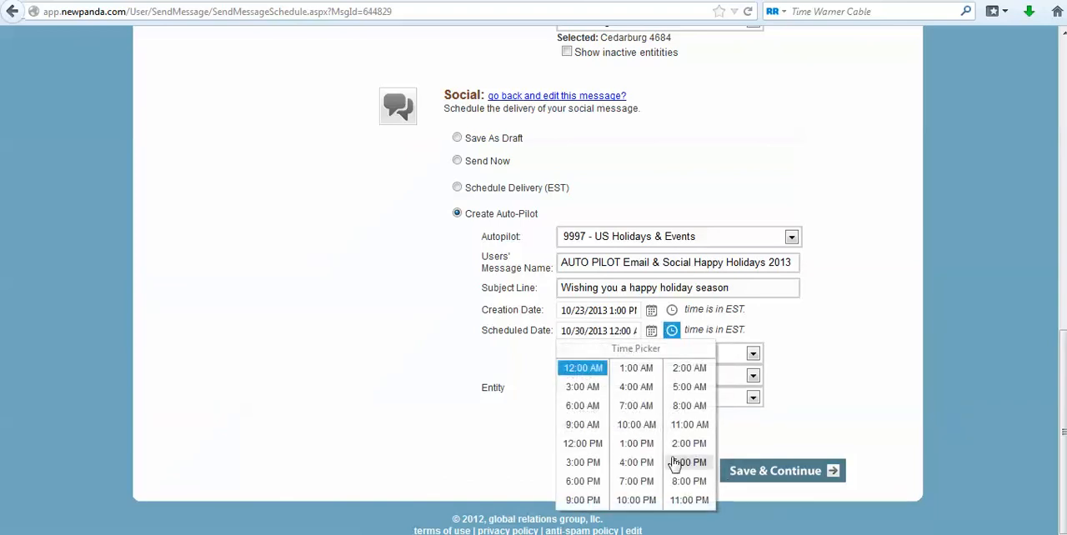
left_click(640, 464)
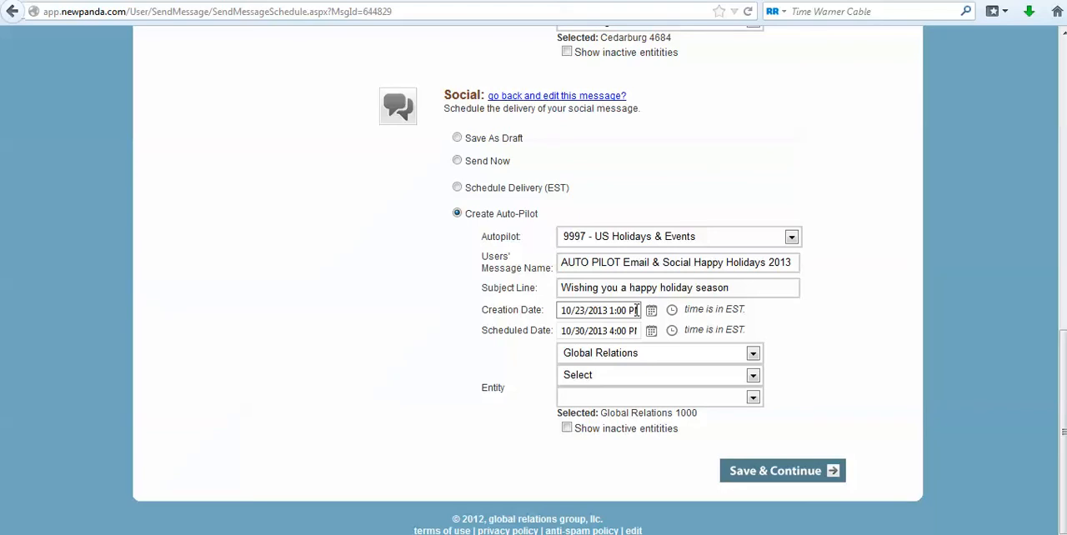
Set the social message's entity to Semonin Realtors under NewPanda: Real Estate Edition.
left_click(752, 375)
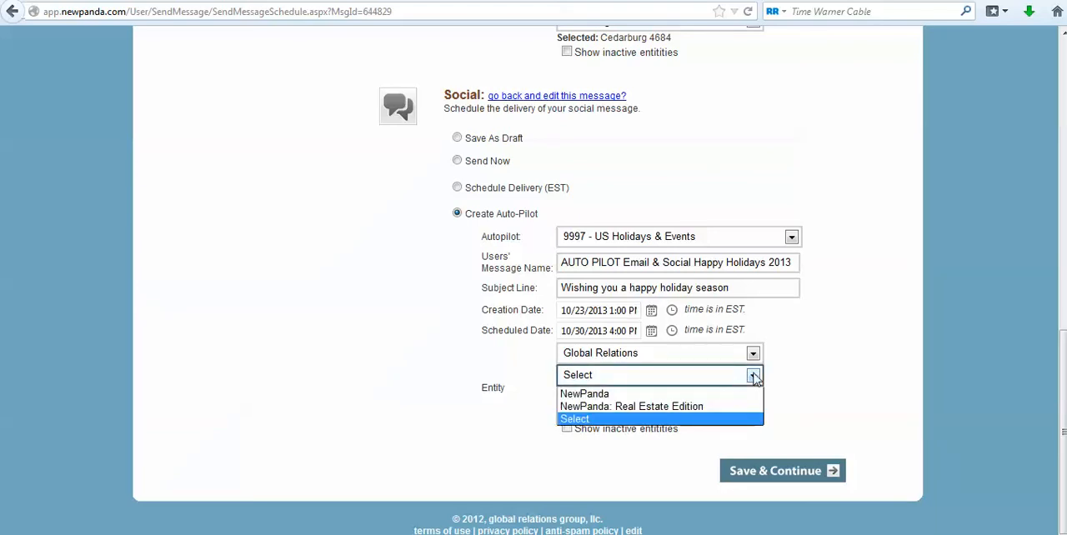
left_click(683, 406)
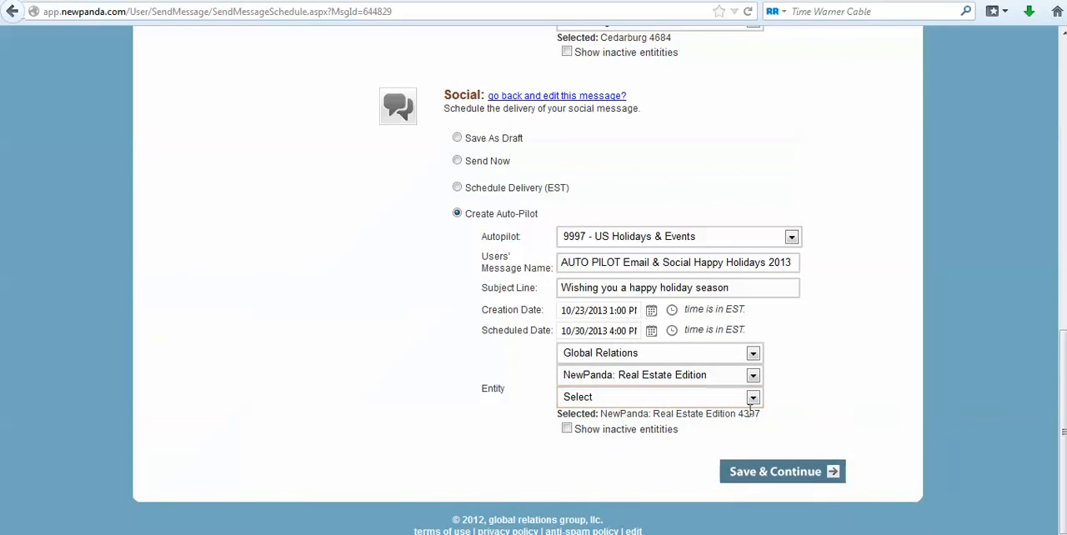
left_click(752, 397)
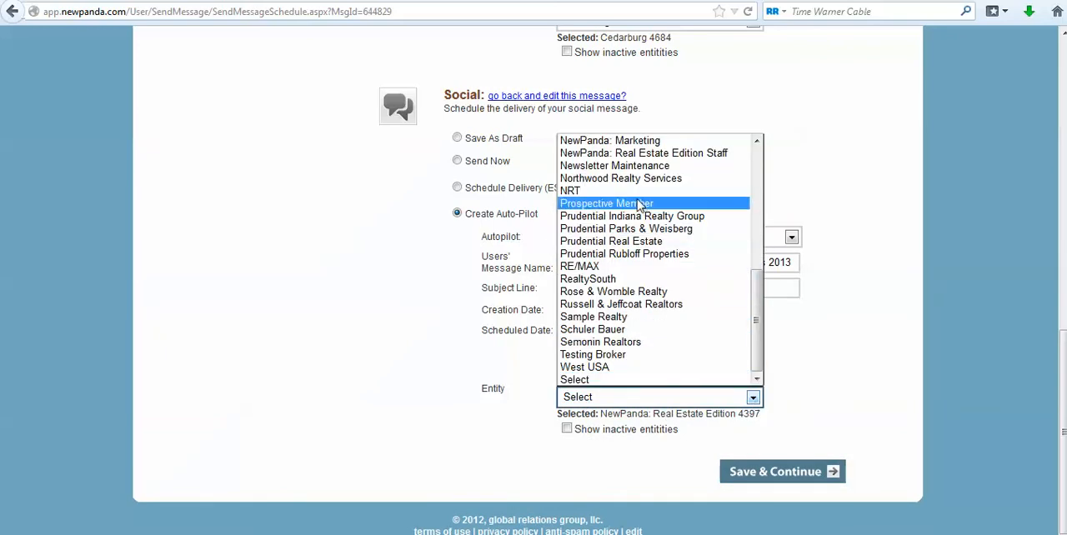
left_click(633, 341)
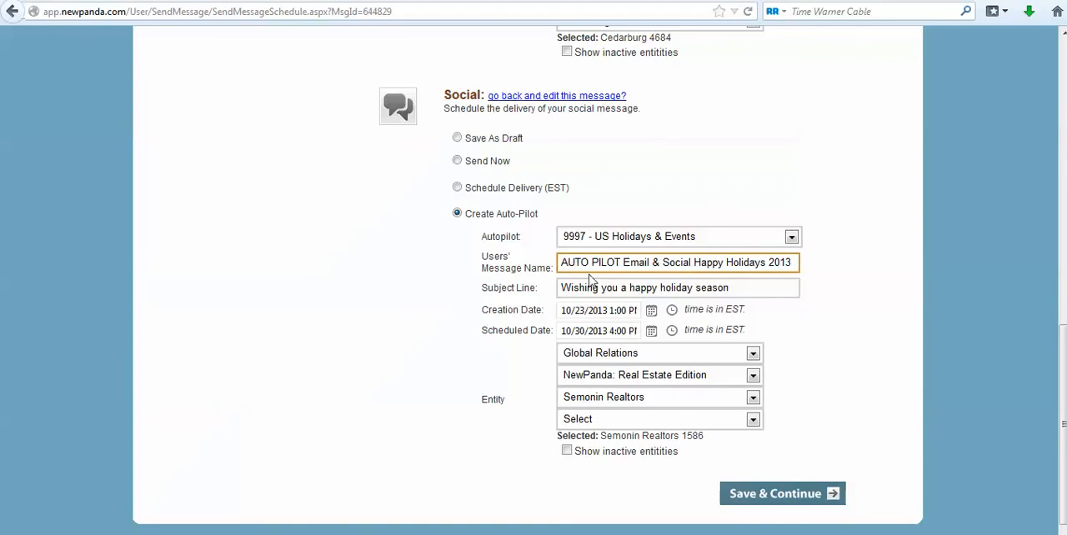
Check the social creation date and try to save the email and social auto-pilot schedules together.
left_click_drag(564, 310, 648, 321)
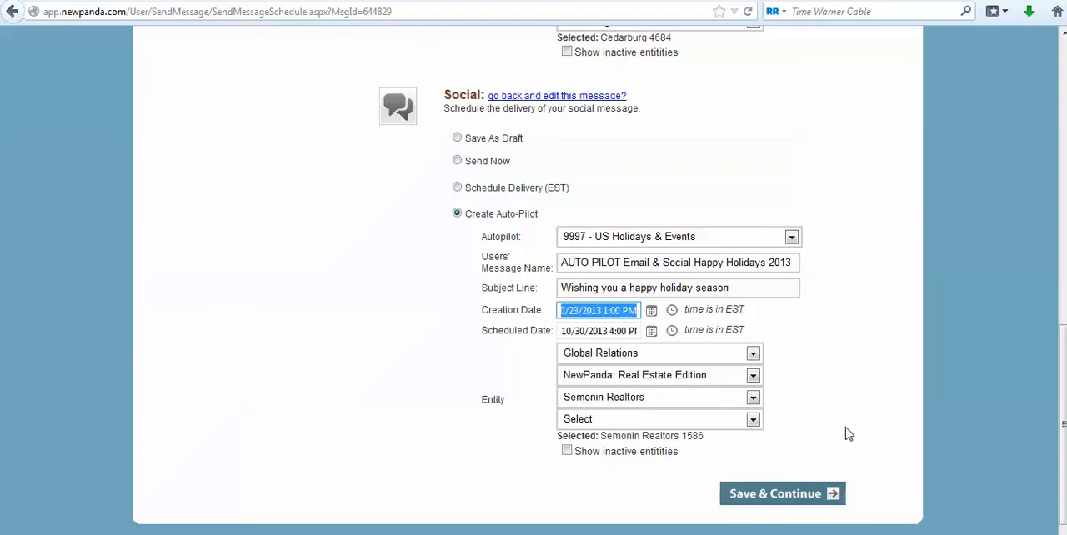
left_click(788, 493)
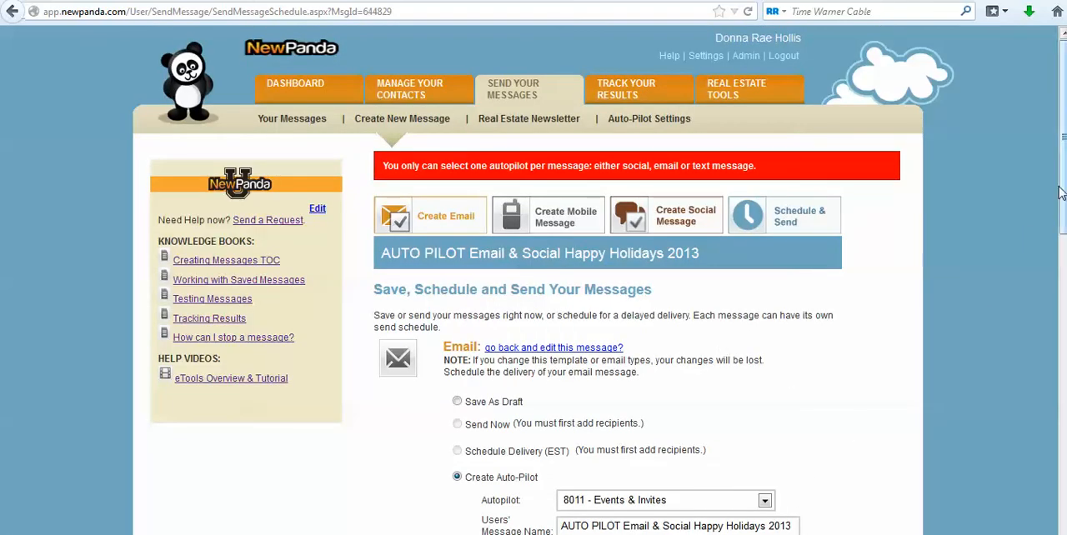
scroll(749, 466, "down", 6)
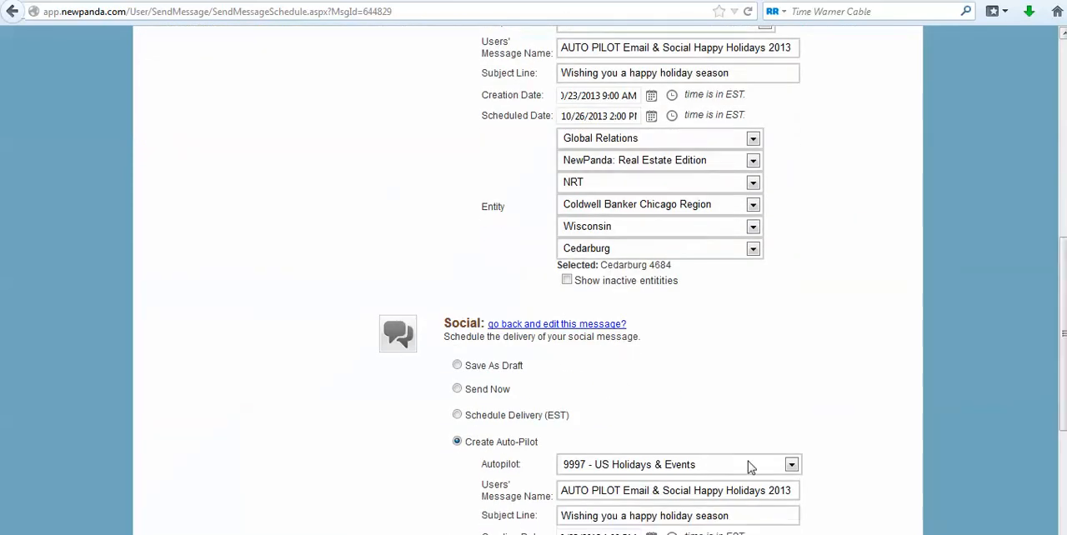
Switch the social message's delivery option to Save As Draft and save the schedule with the email kept on auto-pilot.
left_click(457, 365)
scroll(1057, 398, "down", 1)
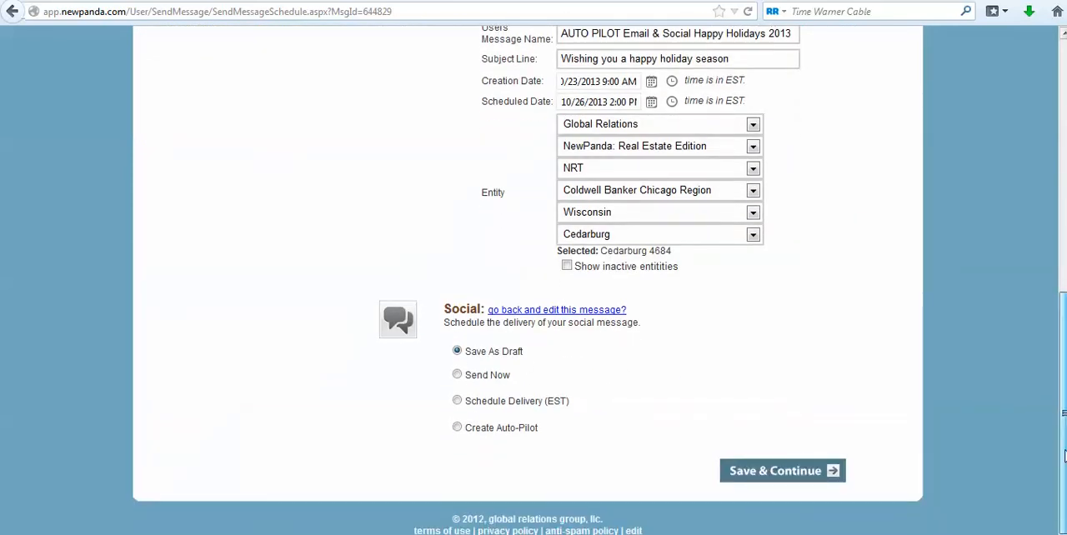
left_click(754, 474)
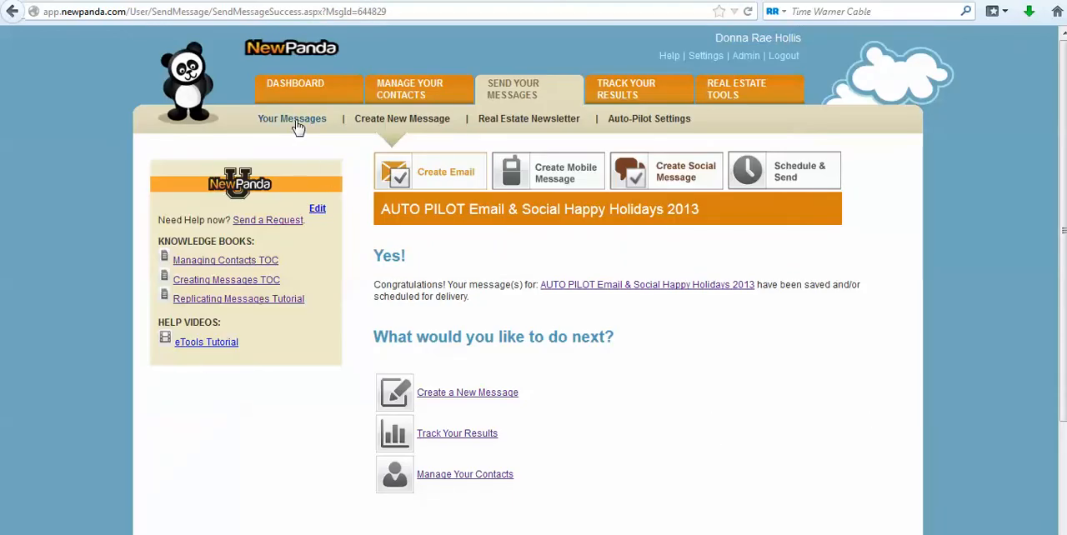
Open AUTO PILOT Email & Social Happy Holidays 2013 for editing from the saved messages list and review its email design.
left_click(299, 125)
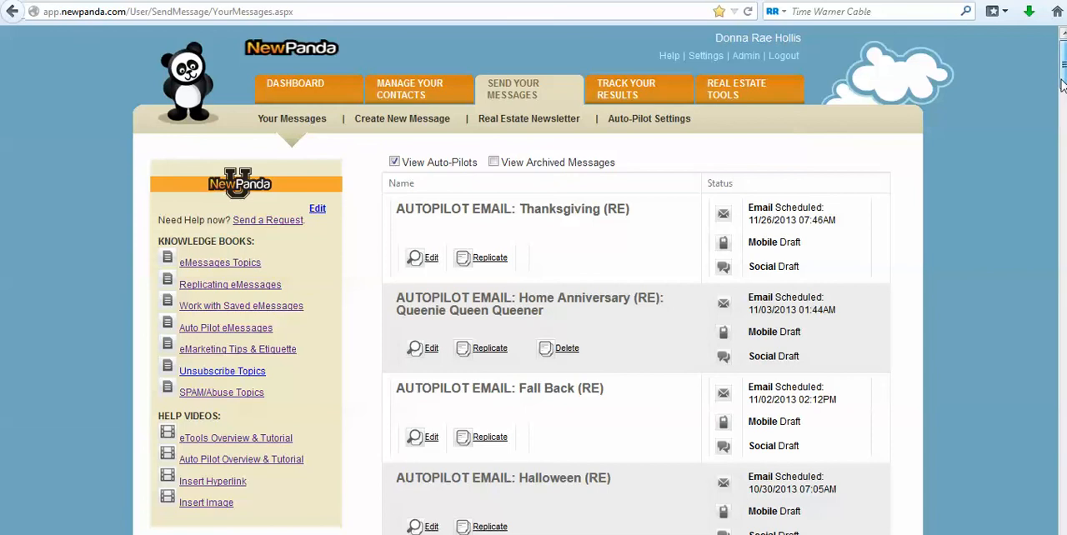
left_click_drag(1061, 94, 1044, 110)
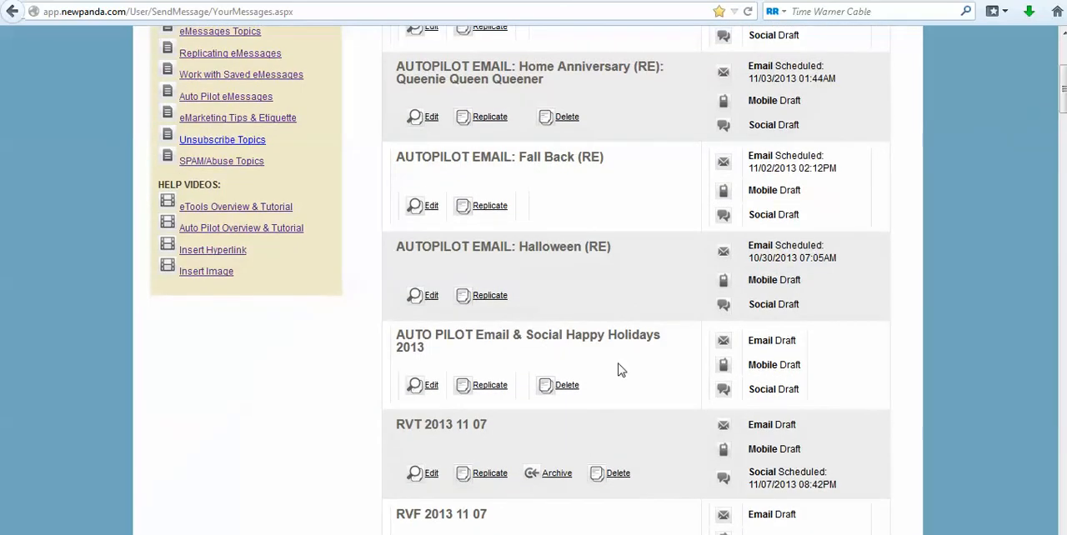
left_click(422, 397)
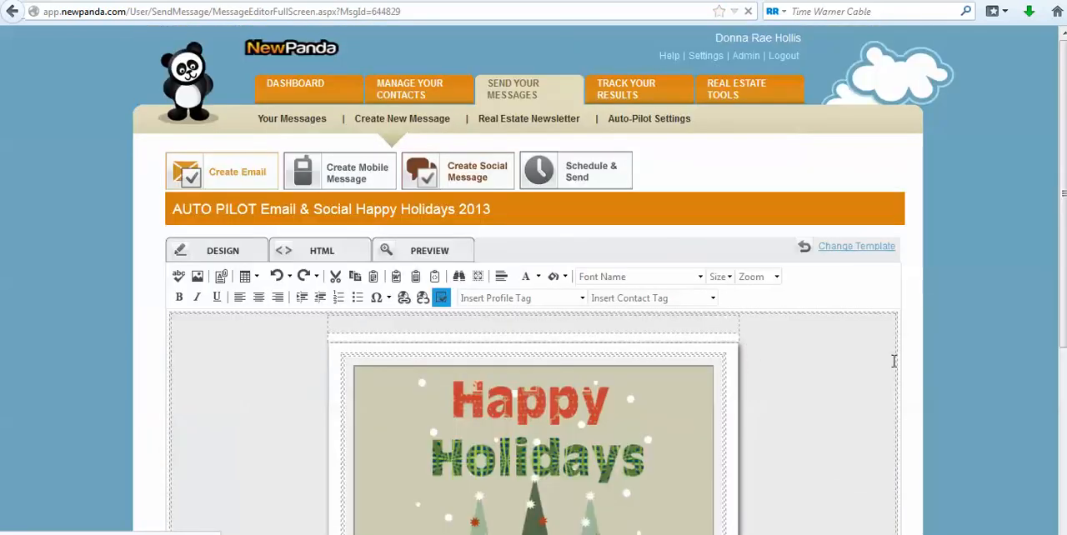
left_click_drag(1063, 184, 1037, 325)
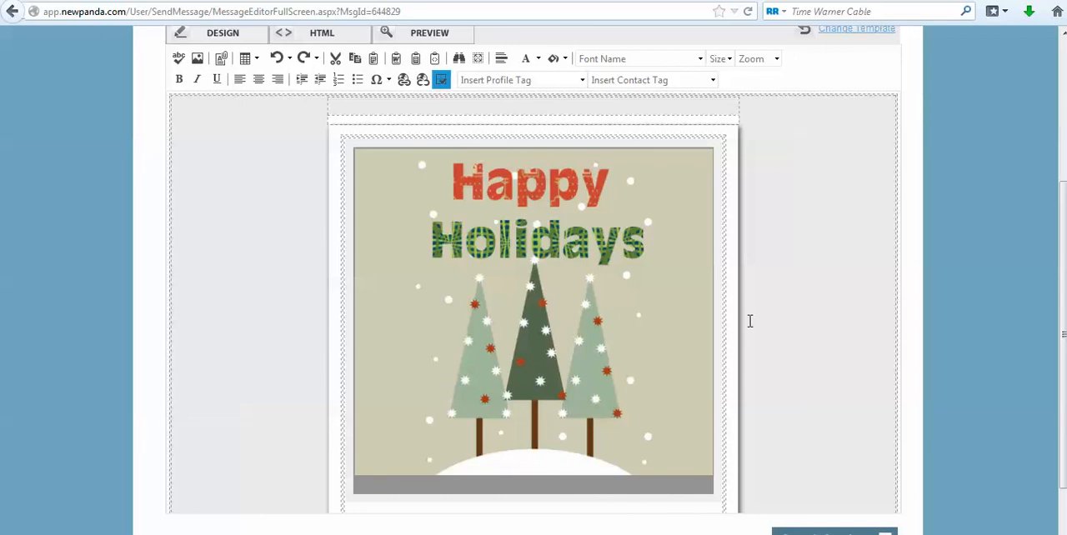
left_click_drag(1060, 207, 1064, 87)
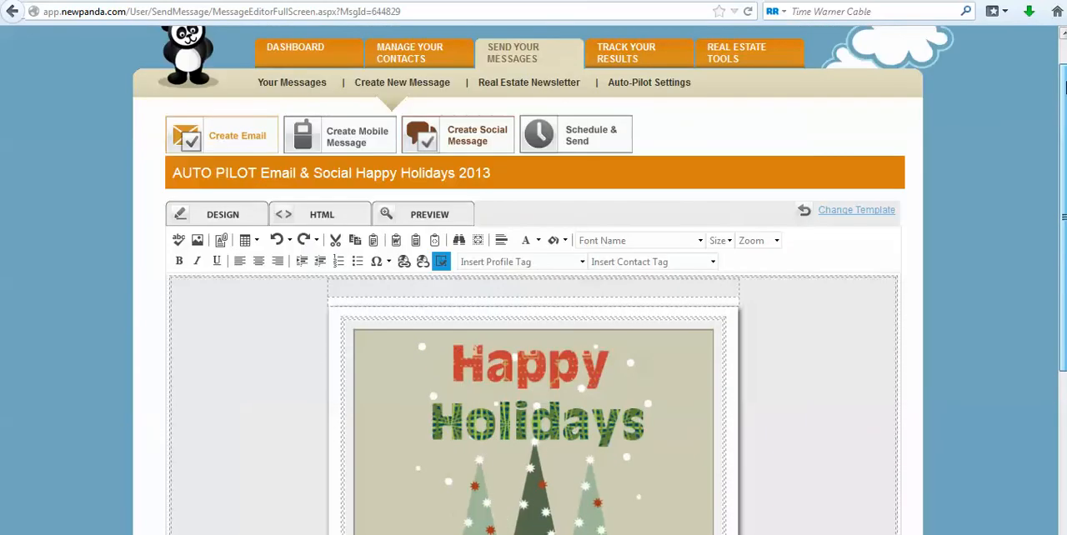